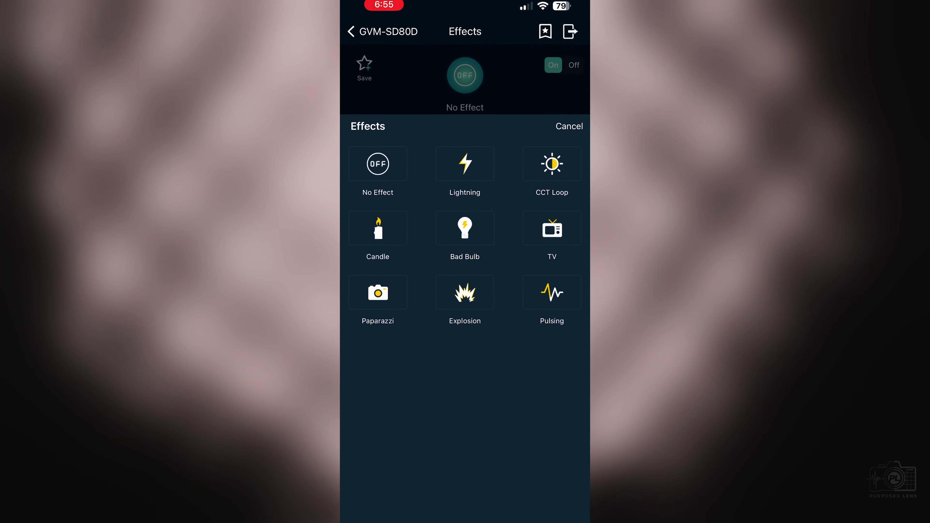
Dismiss the list of lighting effects in the GVM app
left_click(552, 293)
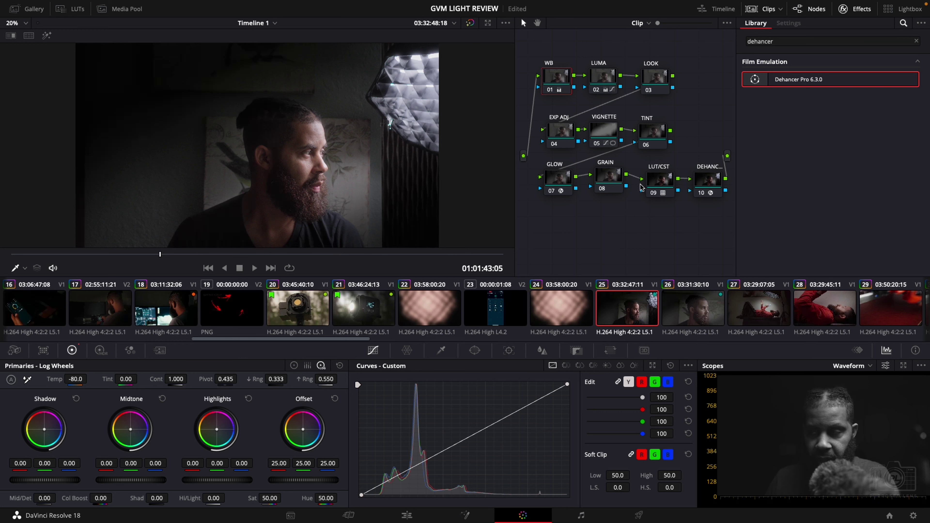
Disable all nodes with Alt+D to view the raw log clip, then select the LUT/CST and DEHANCER nodes
left_click(607, 180)
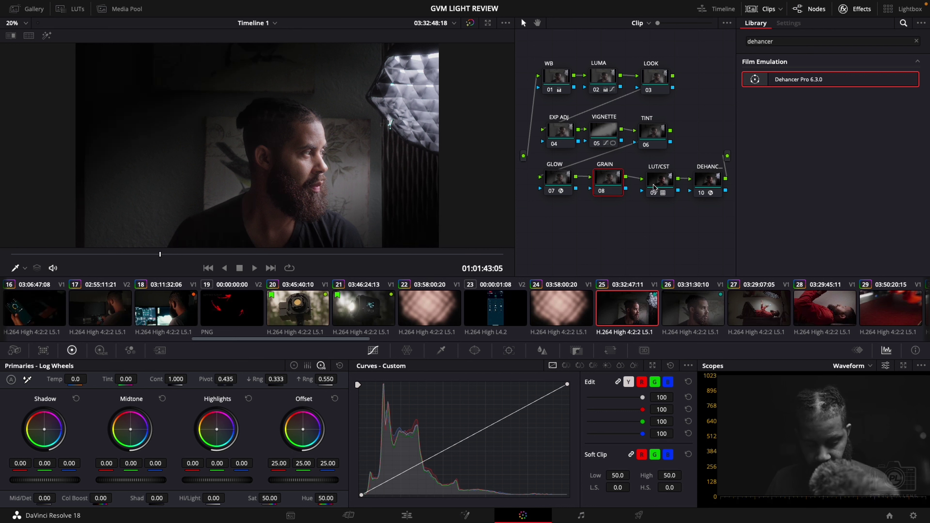
key("alt+d")
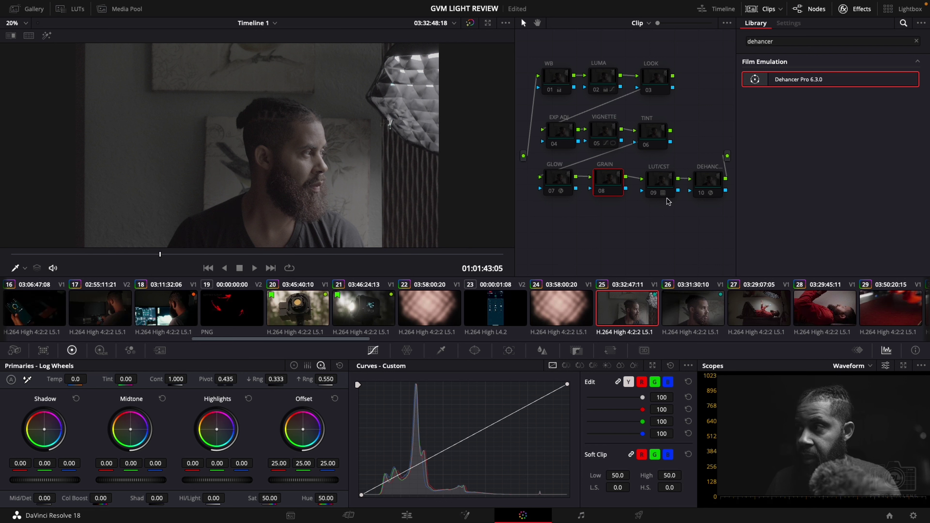
left_click(659, 183)
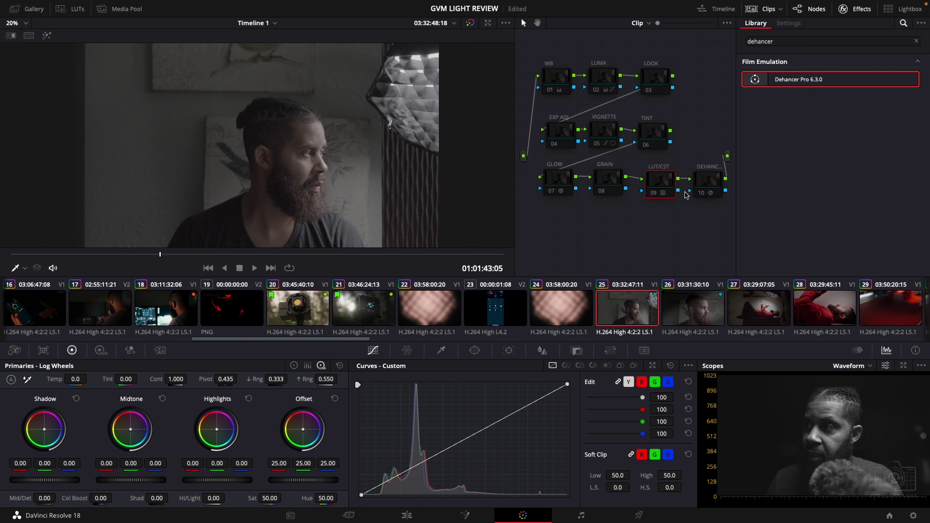
left_click(704, 191)
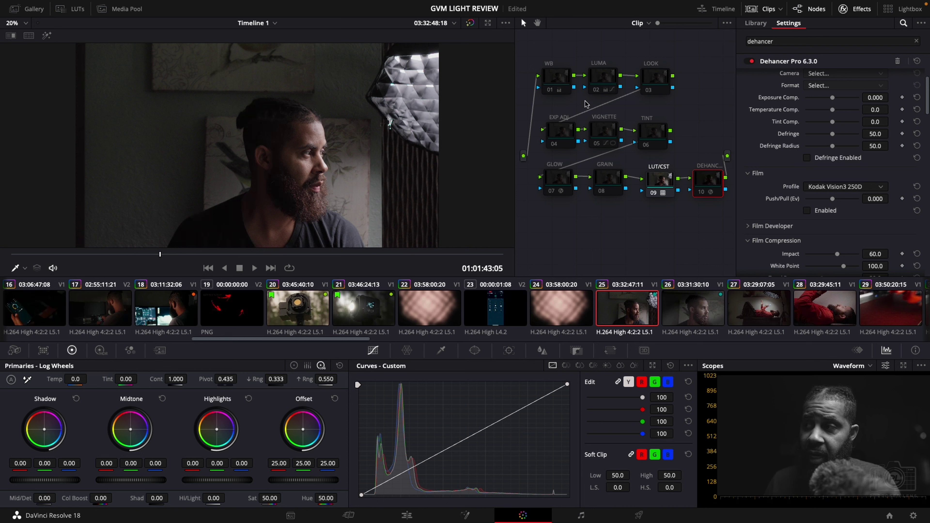
Open the LUTs library and turn the DEHANCER node back on alongside LUT/CST
mouse_move(668, 196)
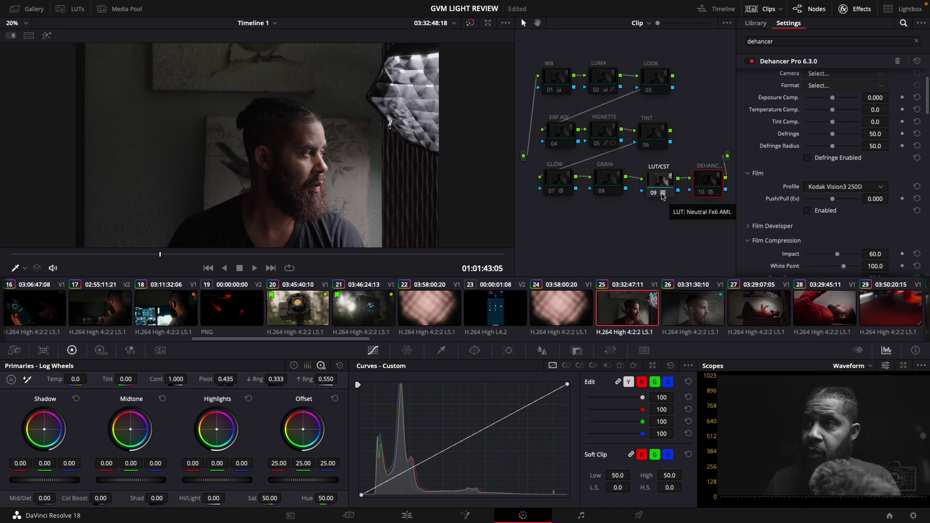
left_click(70, 9)
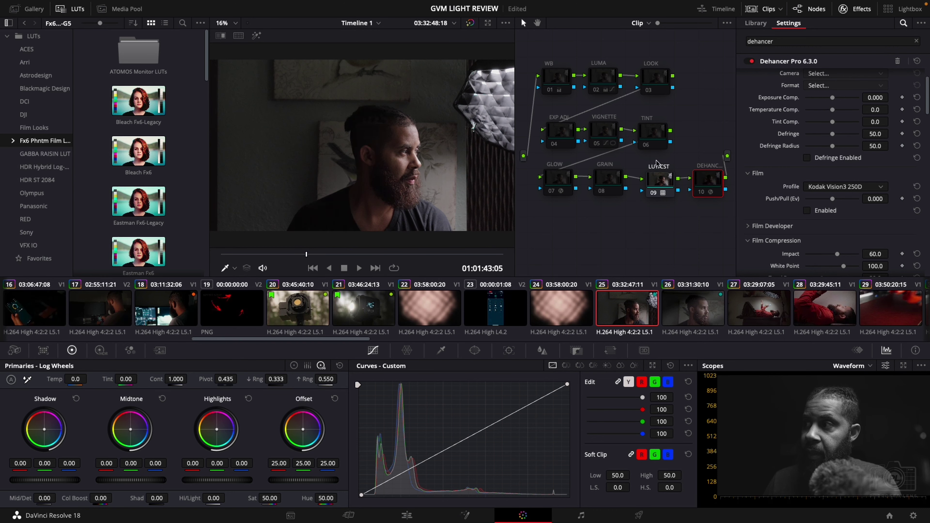
mouse_move(654, 194)
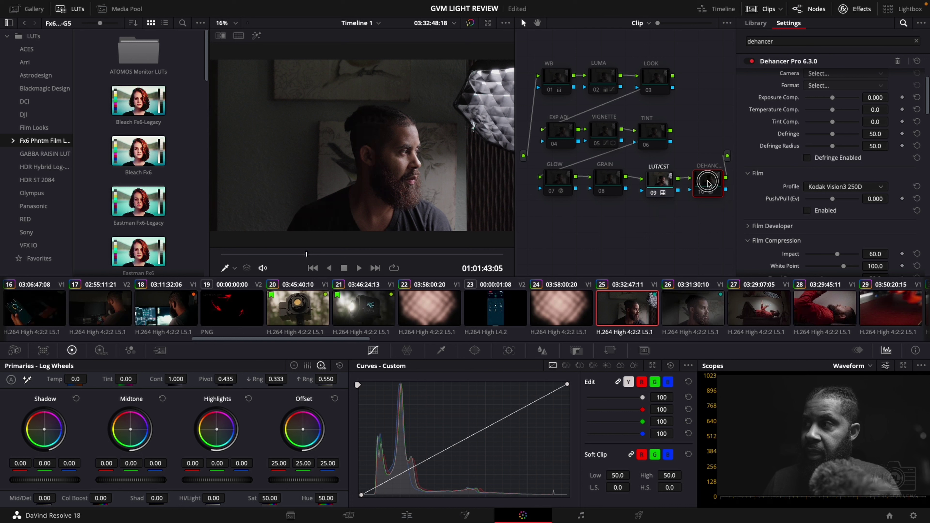
left_click_drag(706, 198, 705, 200)
left_click(707, 193)
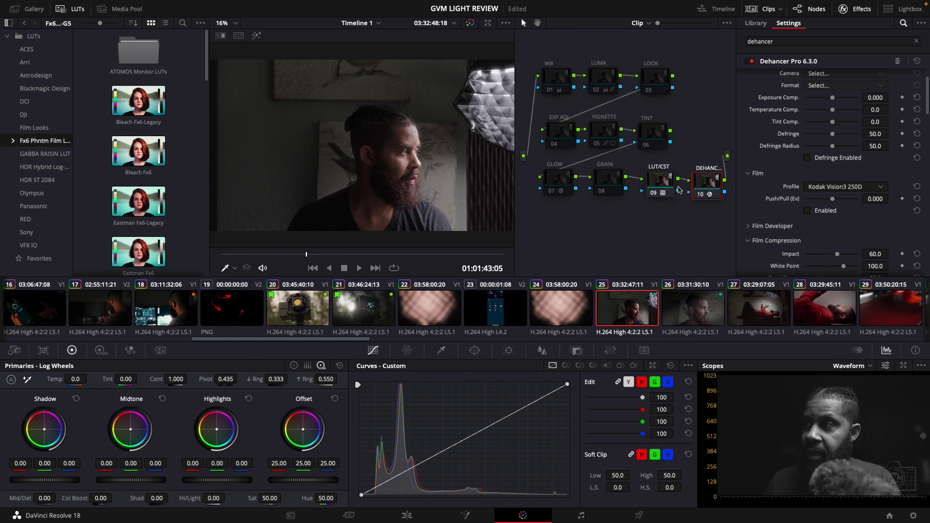
left_click(661, 188)
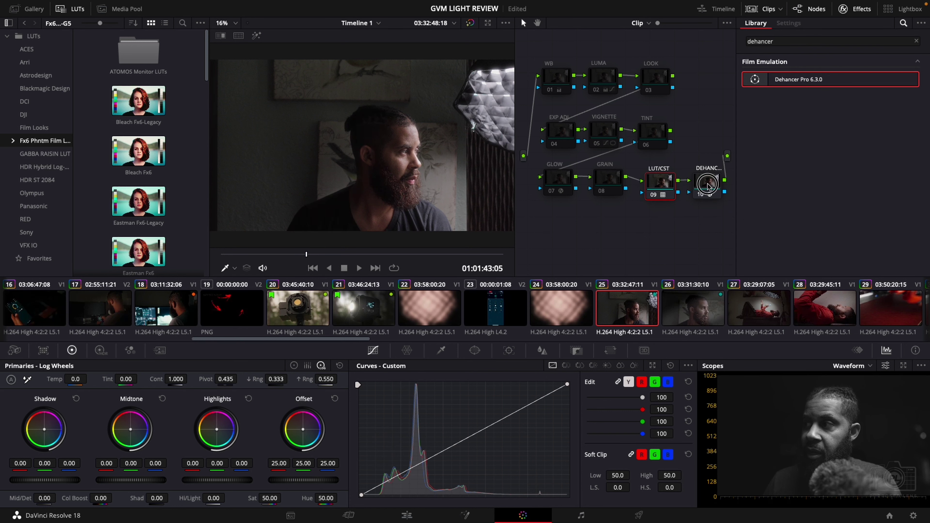
left_click(696, 185)
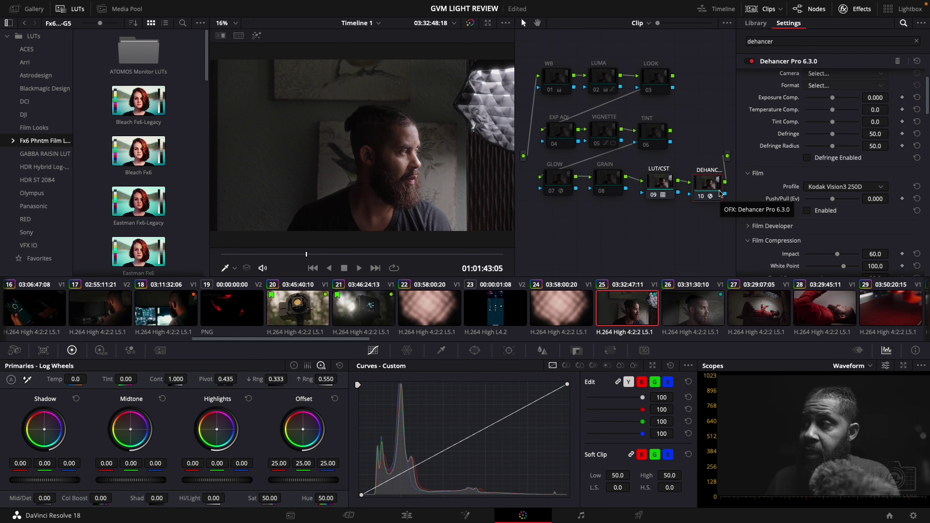
Review the Dehancer Pro 6.3.0 Kodak Vision3 250D settings: Film Compression Impact 60.0, White Point 100.0, Tonal Range 30.0
left_click_drag(716, 192, 708, 190)
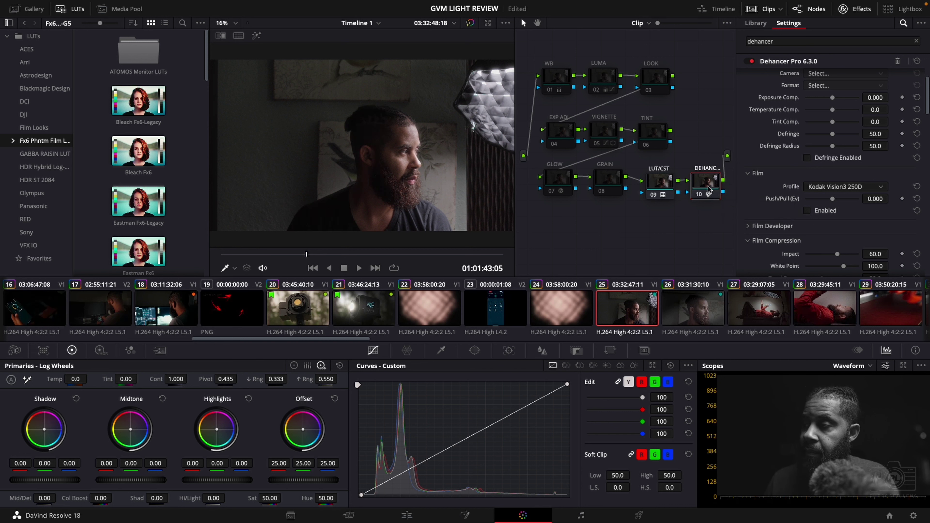
left_click(666, 186)
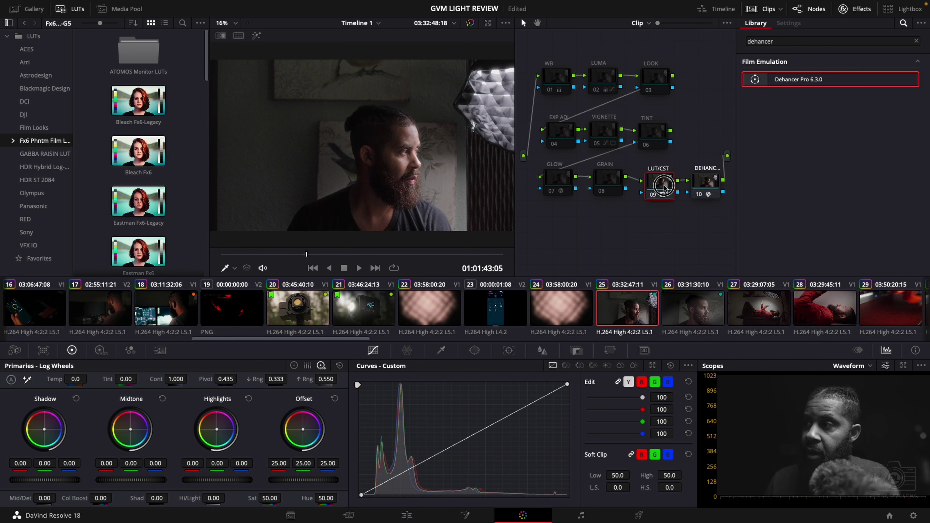
left_click(710, 187)
left_click_drag(711, 188, 711, 187)
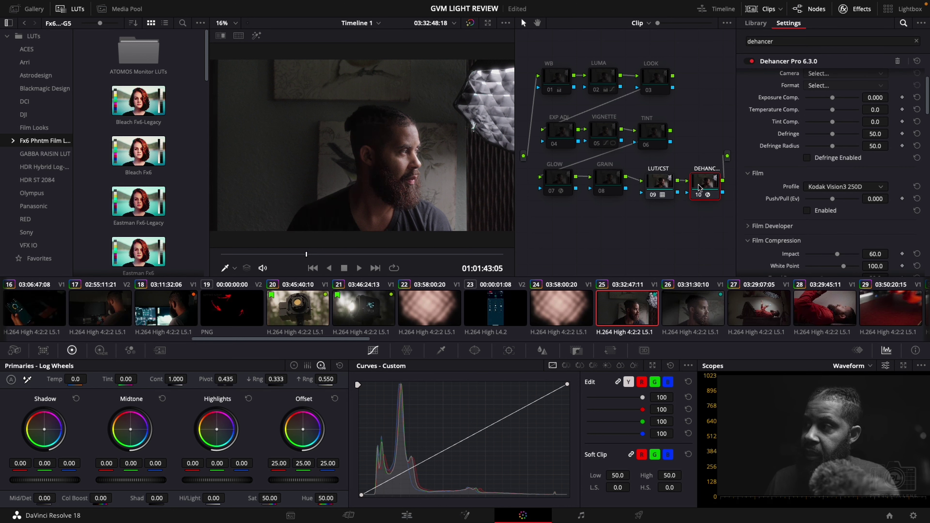
left_click(667, 188)
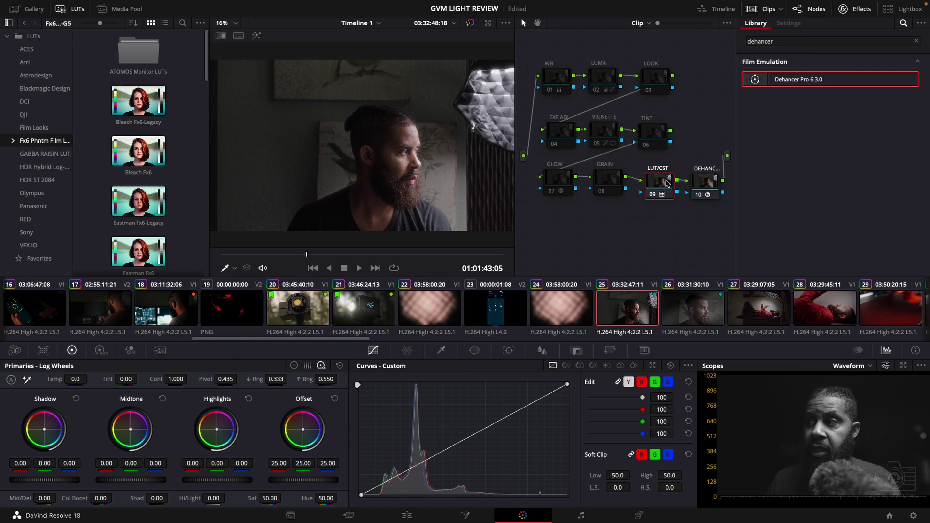
mouse_move(667, 184)
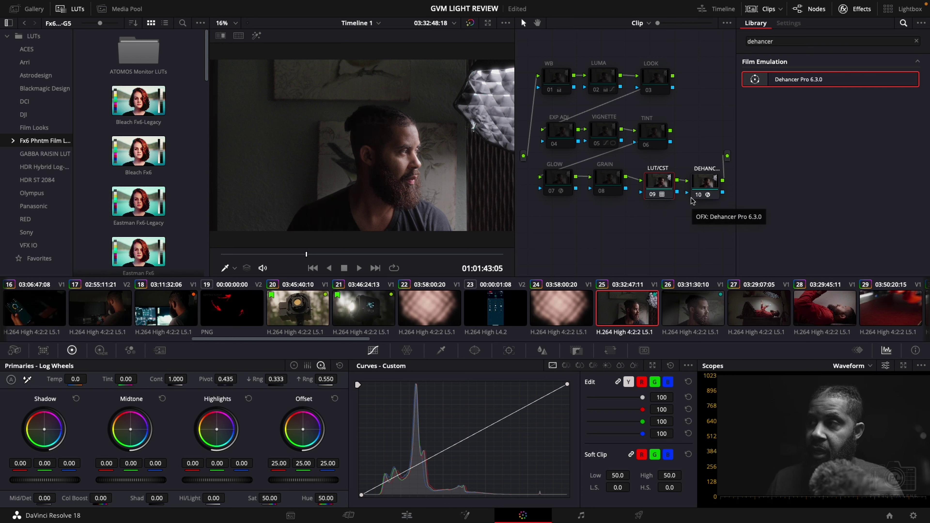
left_click(705, 191)
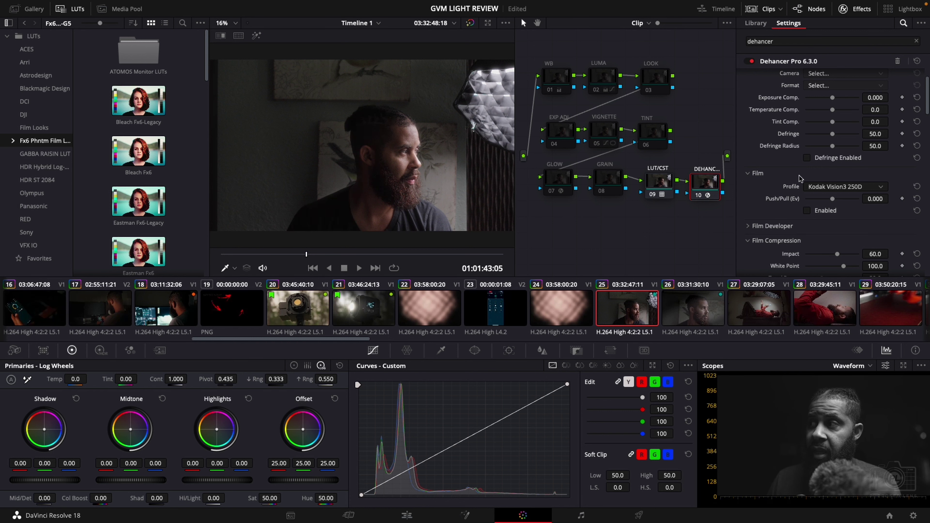
scroll(800, 179, "down", 1)
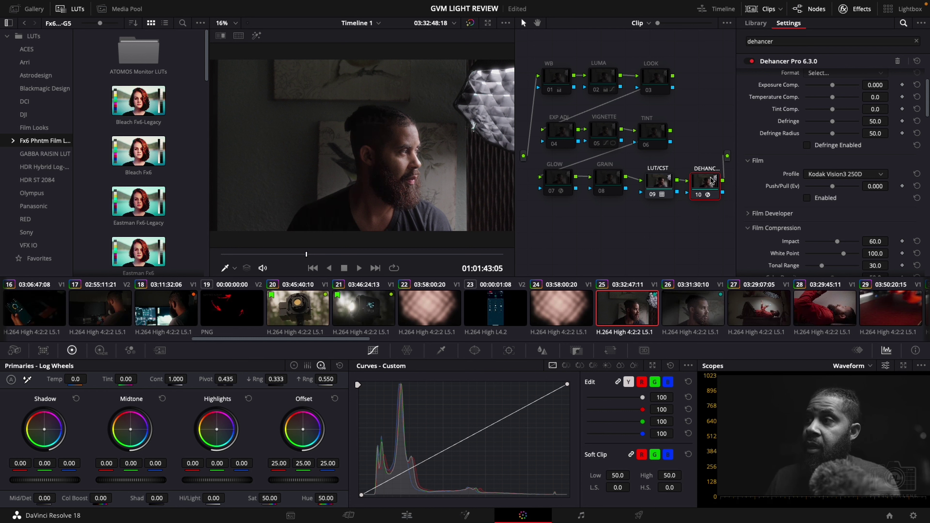
Re-enable the WB (Temp -80.0), LUMA, LOOK and EXP ADJ nodes, toggling LUMA to compare
left_click(560, 80)
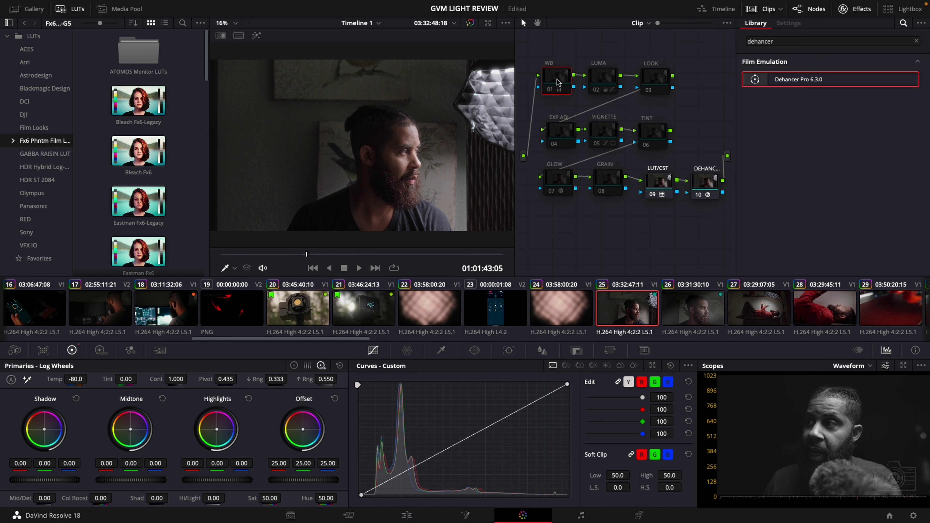
left_click(600, 81)
left_click(565, 90)
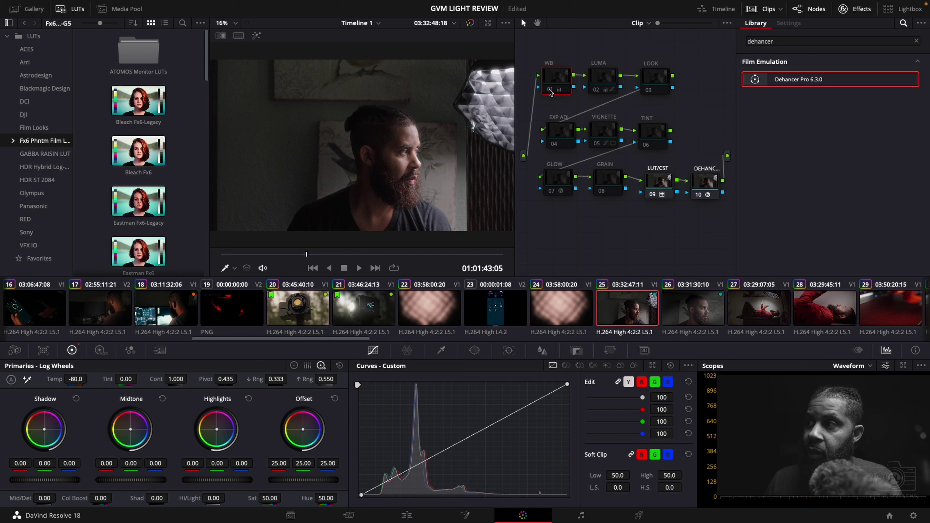
left_click(597, 90)
left_click(597, 91)
left_click(597, 90)
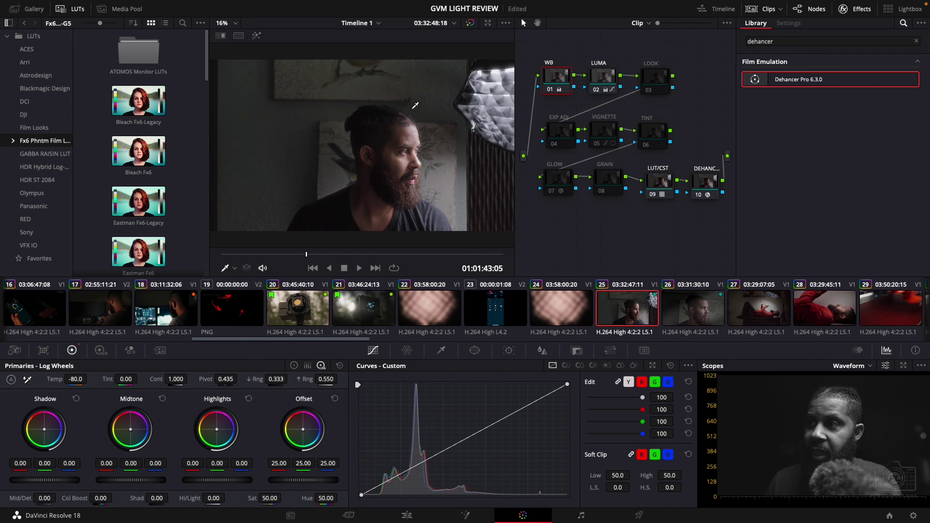
left_click(596, 91)
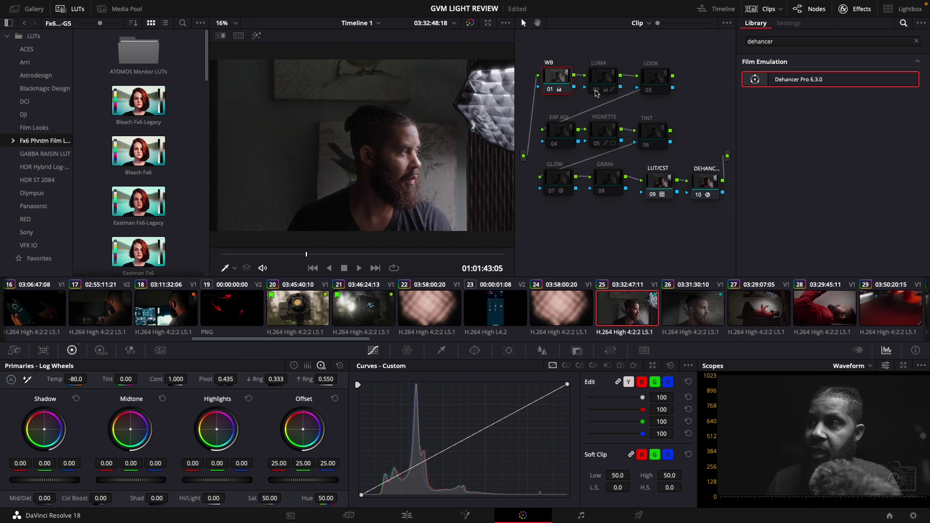
left_click(595, 91)
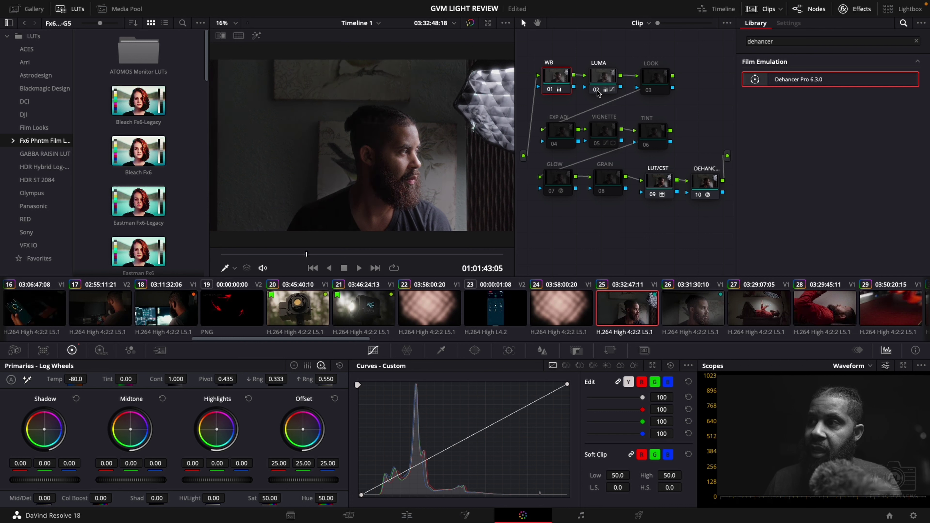
left_click(649, 92)
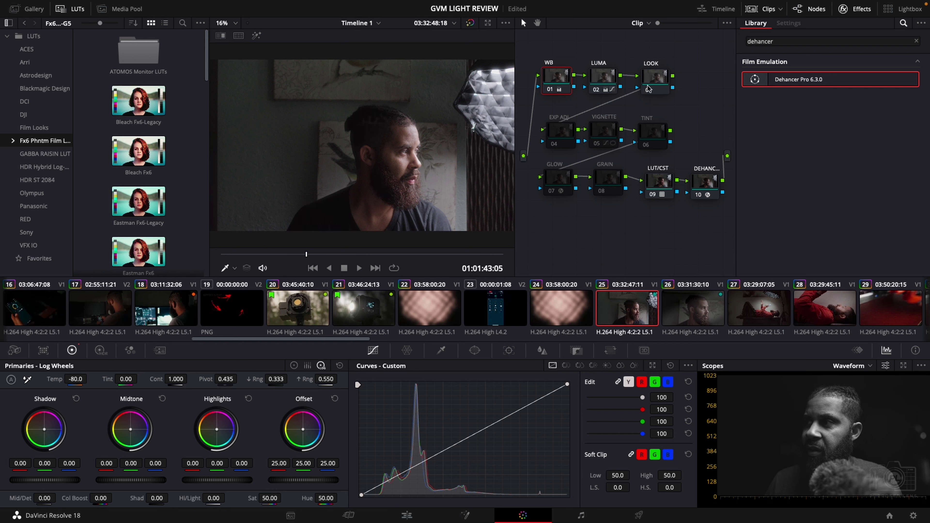
left_click(559, 138)
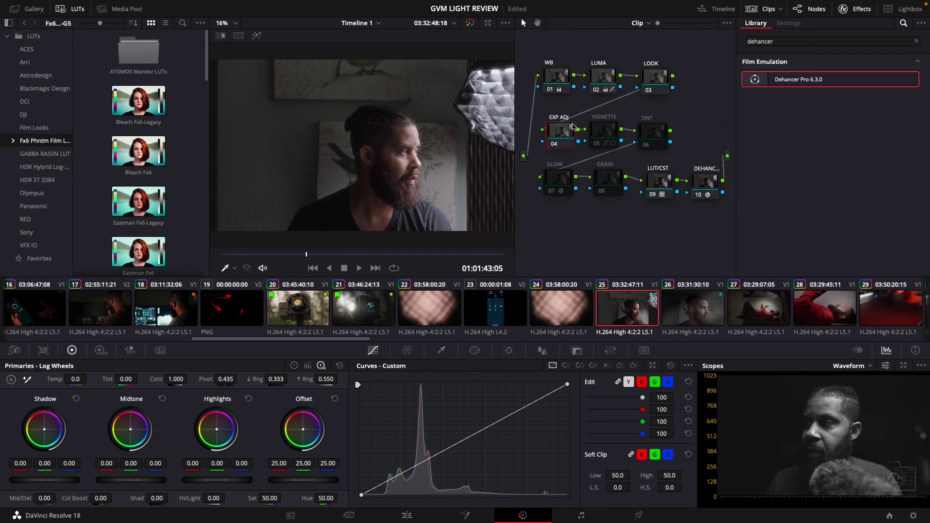
Enable the VIGNETTE node after an off/on comparison and display its circle window
left_click(594, 143)
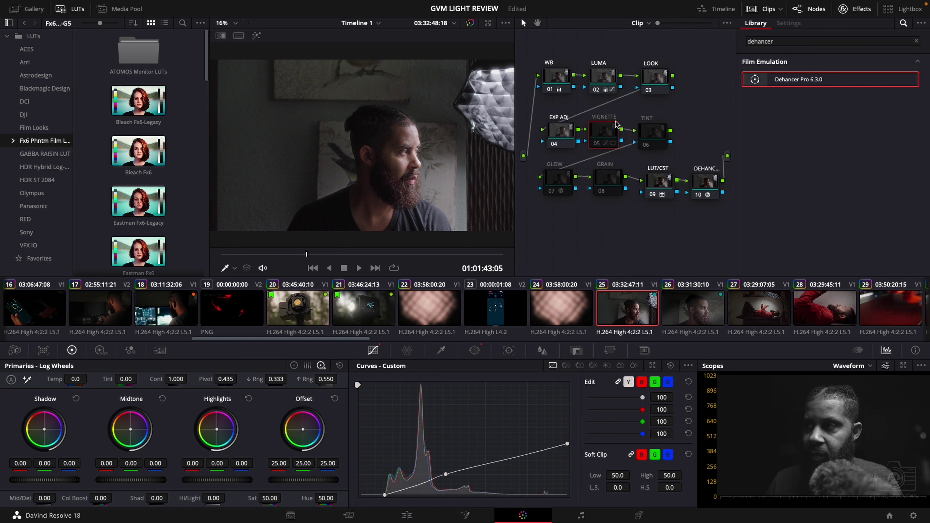
left_click(598, 144)
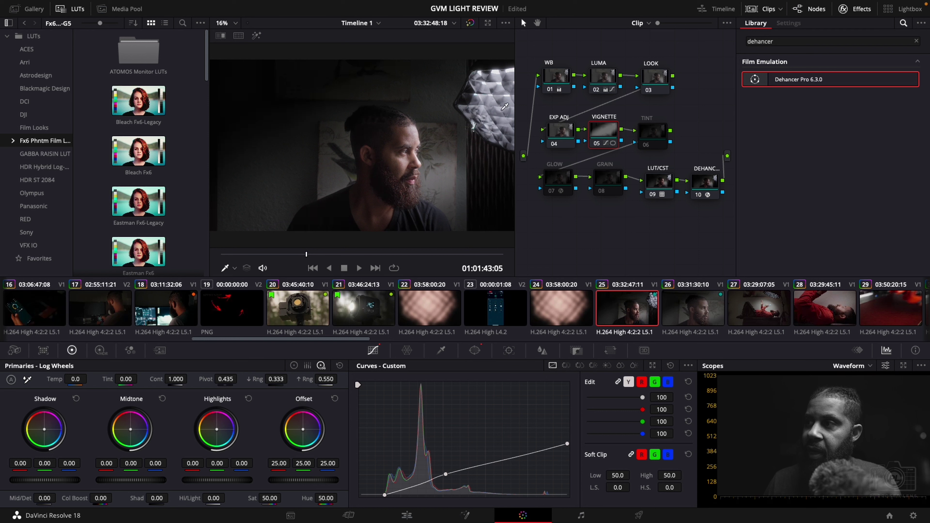
left_click(597, 144)
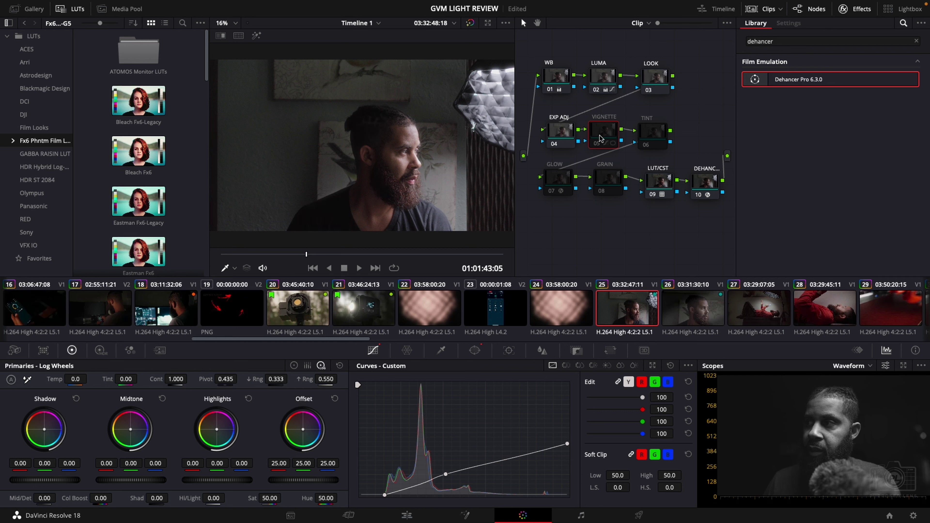
left_click(597, 144)
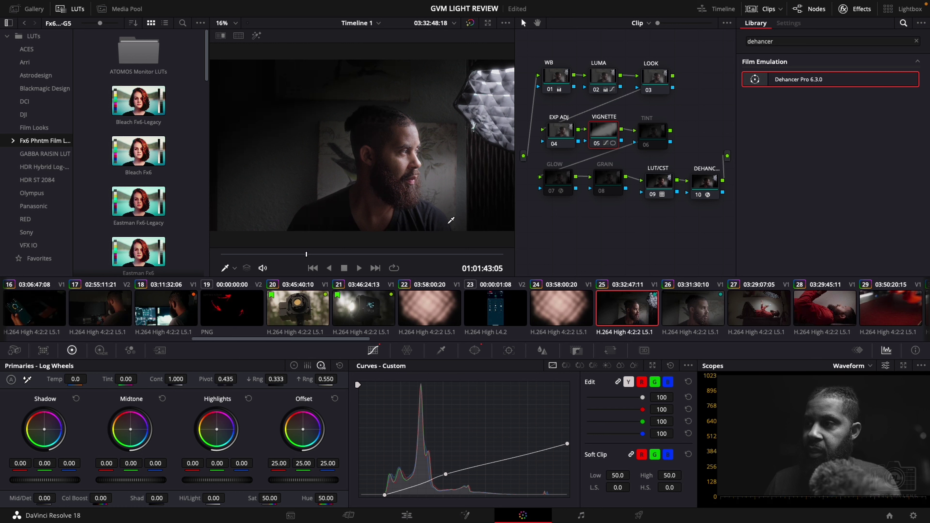
left_click(475, 350)
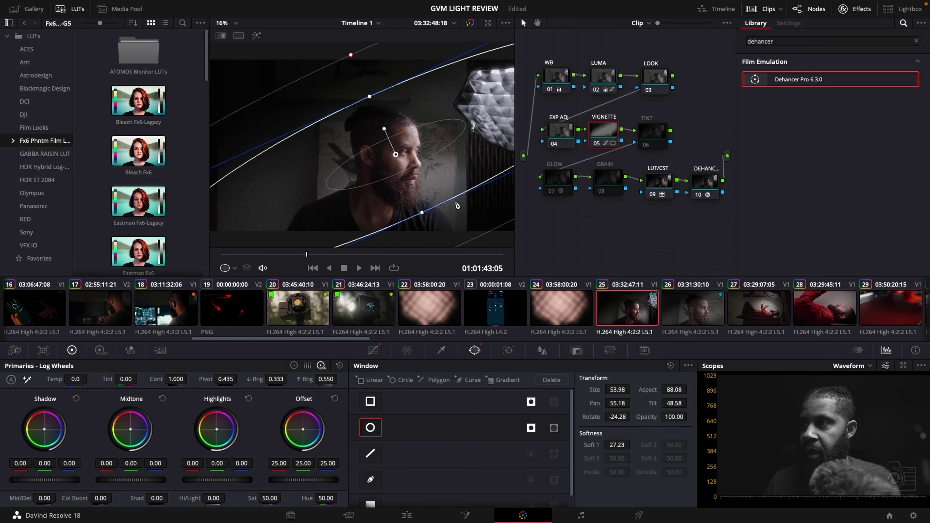
Move the vignette circle window onto the man's face, previewing without the overlay
mouse_move(395, 155)
left_mouse_down()
mouse_move(419, 158)
mouse_move(417, 167)
mouse_move(400, 156)
left_mouse_up()
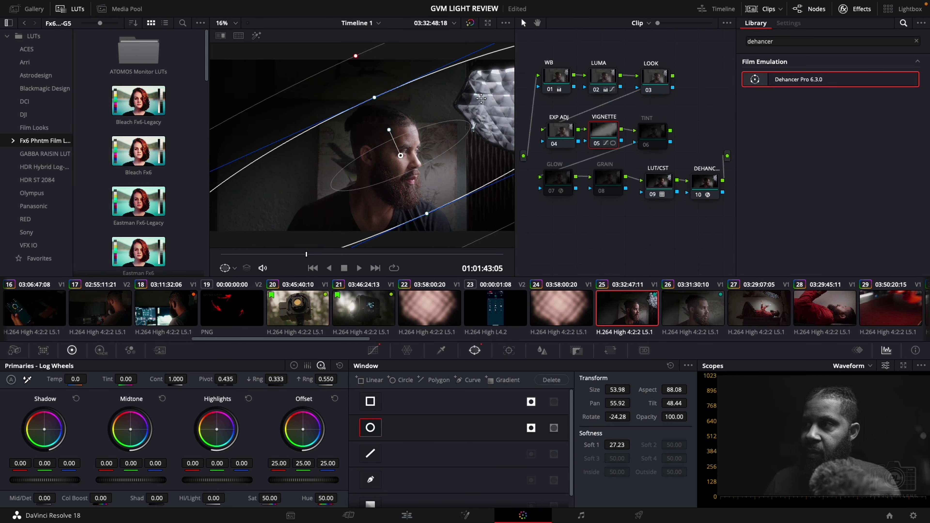
left_click_drag(401, 155, 315, 117)
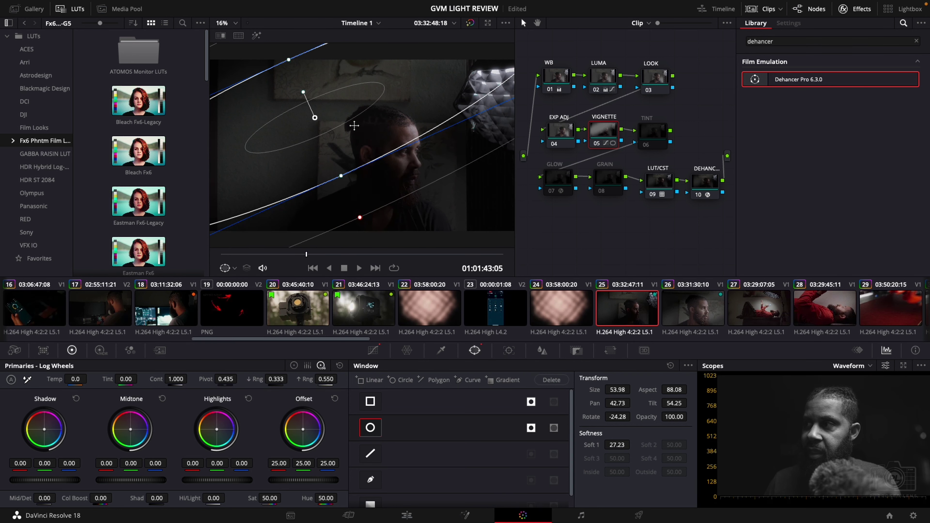
left_click(605, 182)
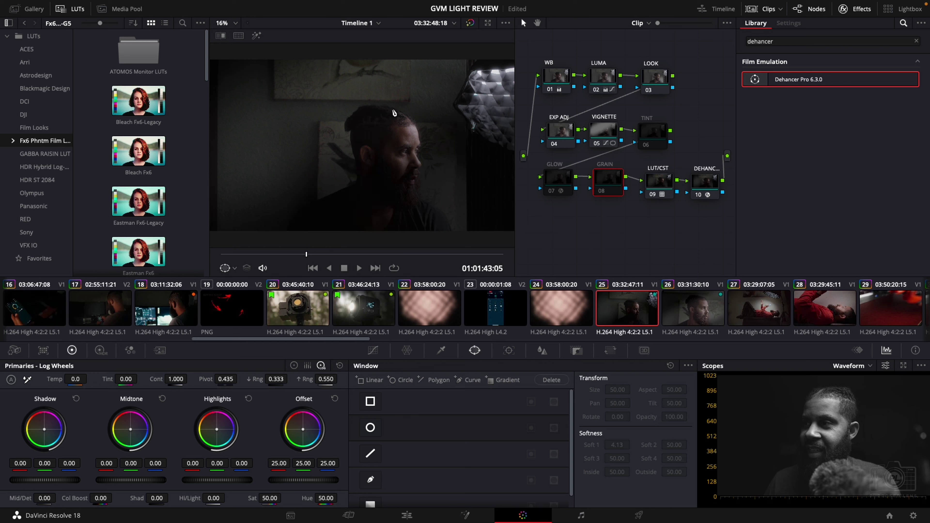
left_click(608, 133)
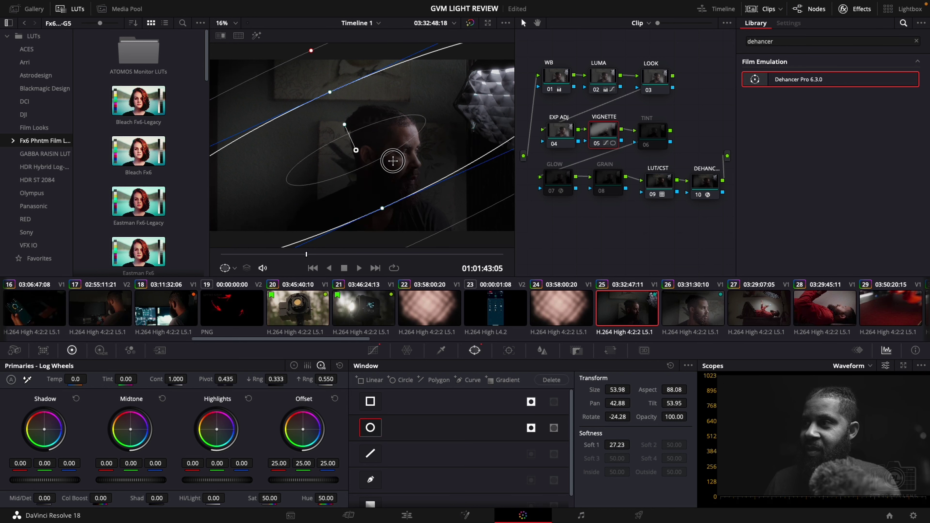
left_click_drag(393, 161, 407, 171)
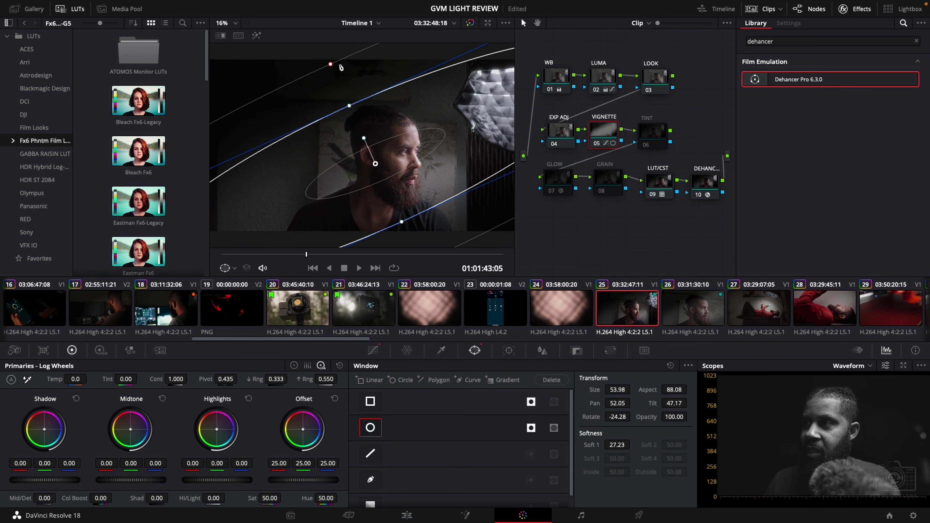
Widen the vignette's softness to about Soft 1 33.85 for a gentler falloff
left_click_drag(331, 65, 347, 103)
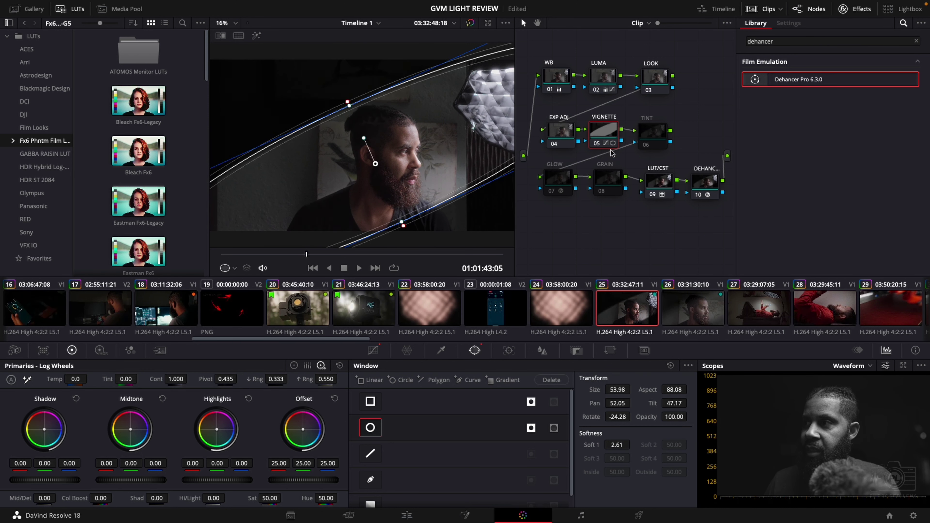
left_click(608, 180)
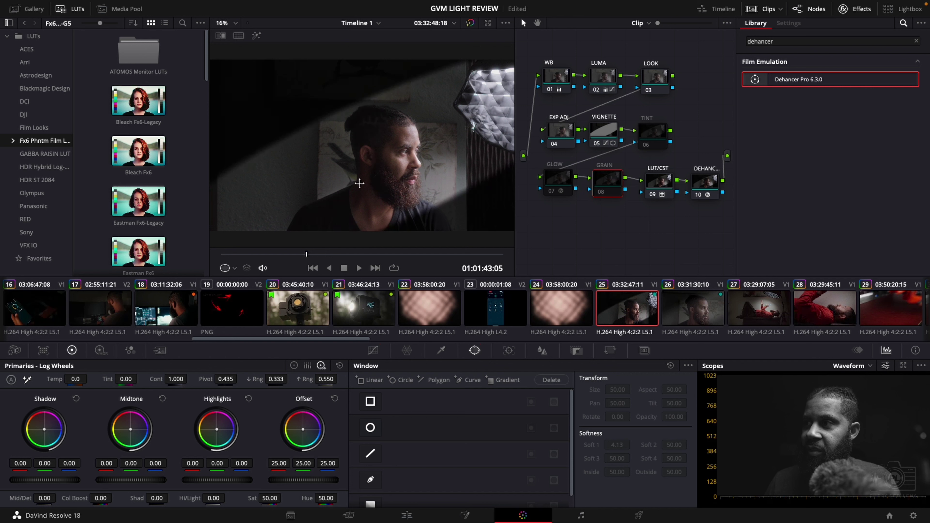
left_click(603, 133)
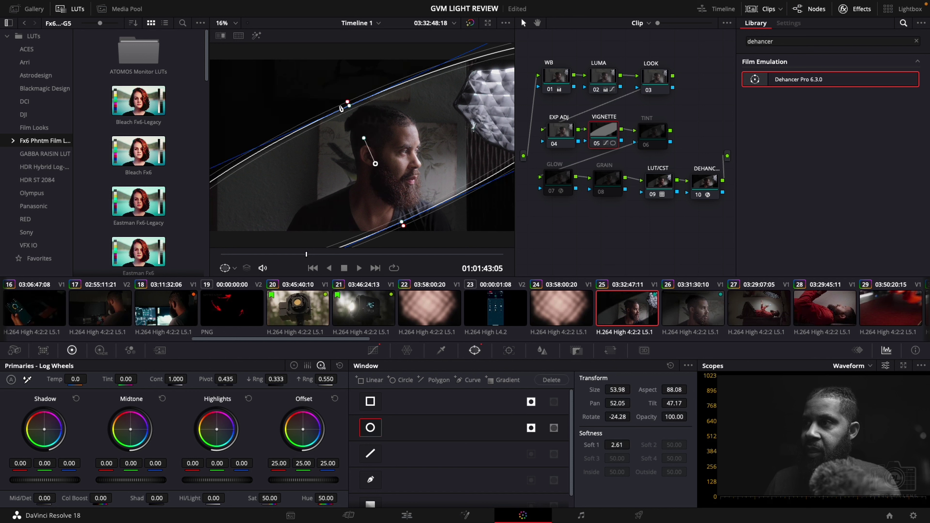
left_click_drag(340, 108, 322, 62)
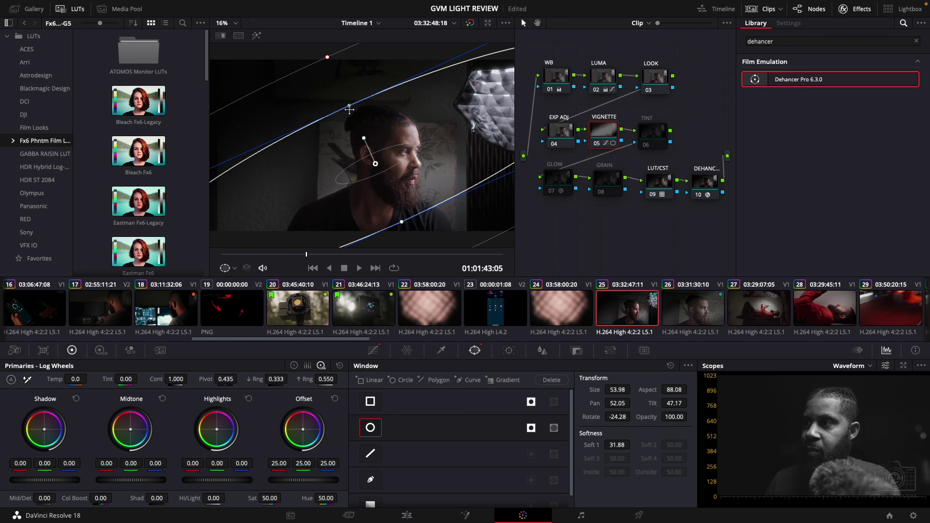
left_click_drag(349, 109, 352, 113)
left_click_drag(332, 71, 330, 67)
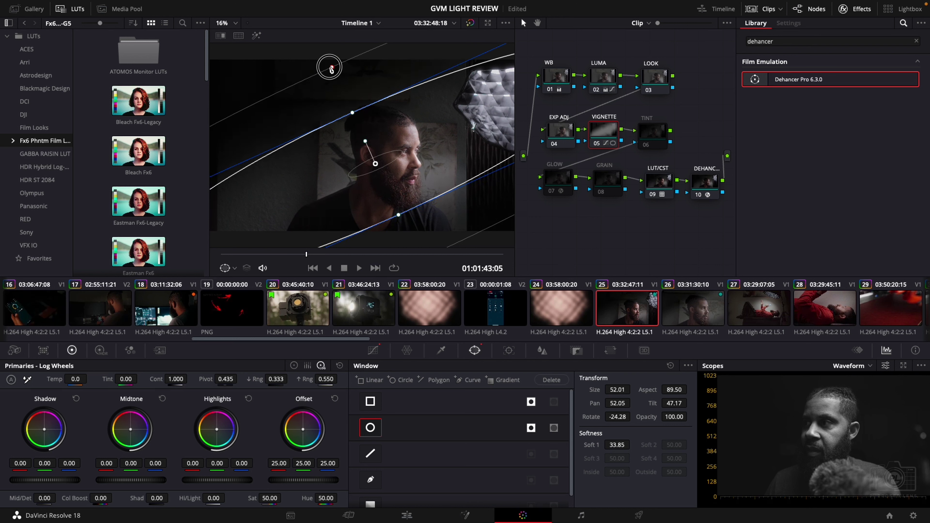
left_click(614, 183)
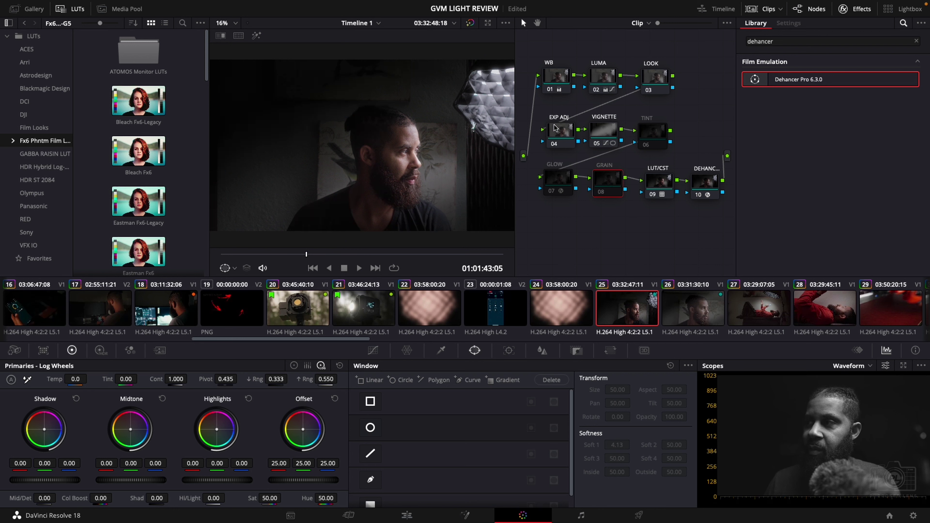
Enable the TINT and GLOW (Opacity 0.559) nodes, toggling glow to compare, then select GRAIN
left_click(650, 145)
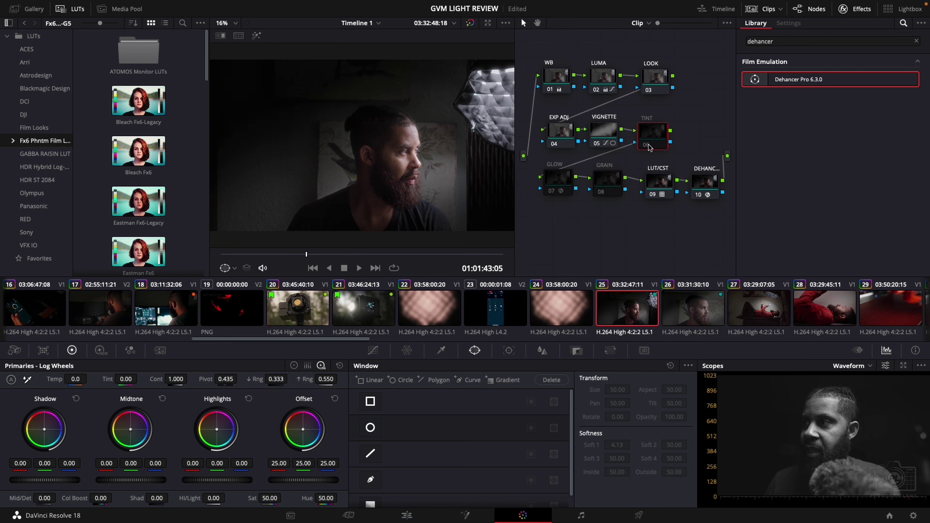
left_click(646, 145)
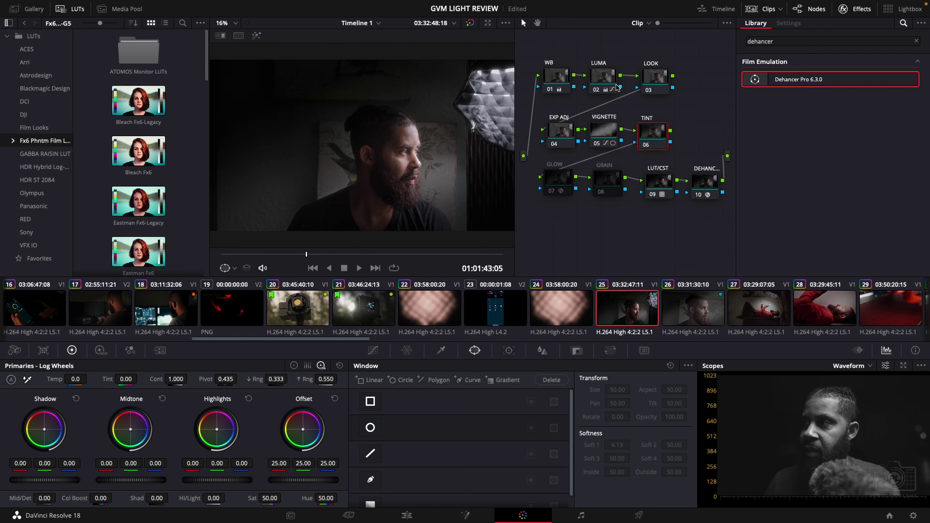
left_click(557, 190)
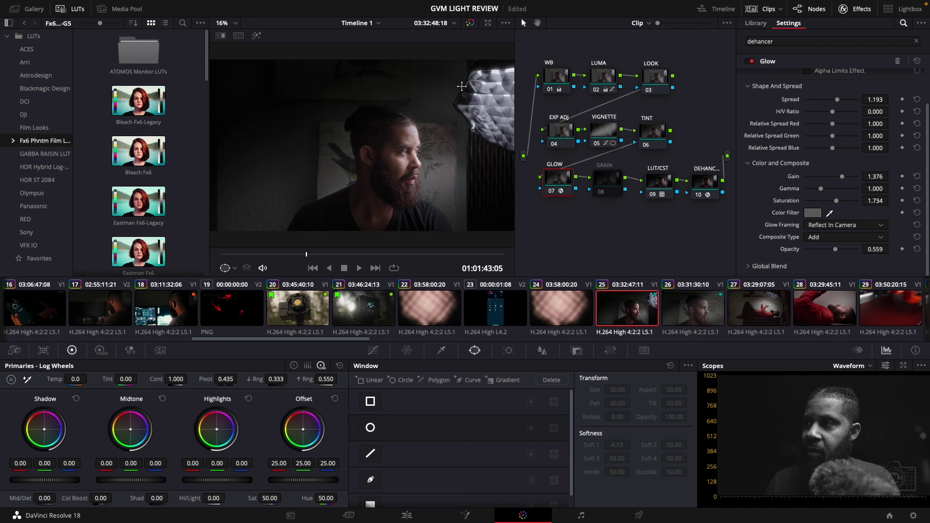
left_click(551, 192)
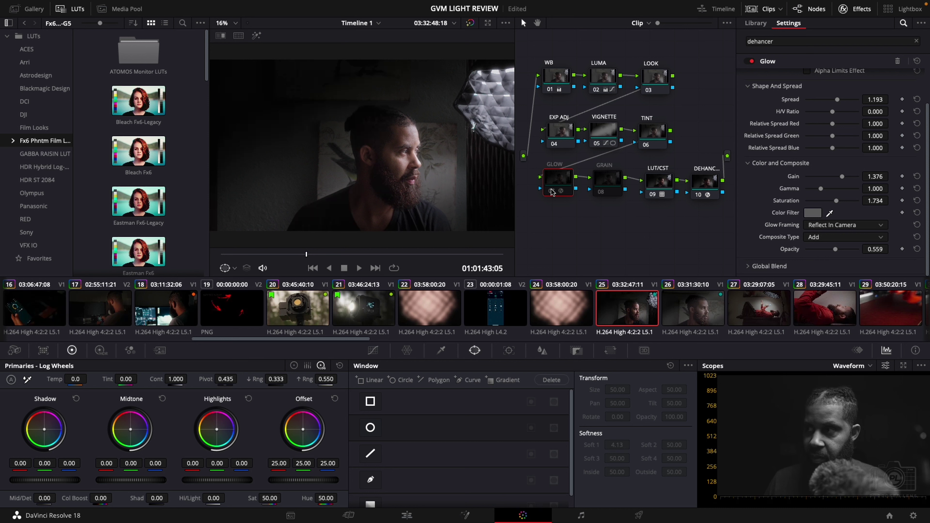
left_click(552, 192)
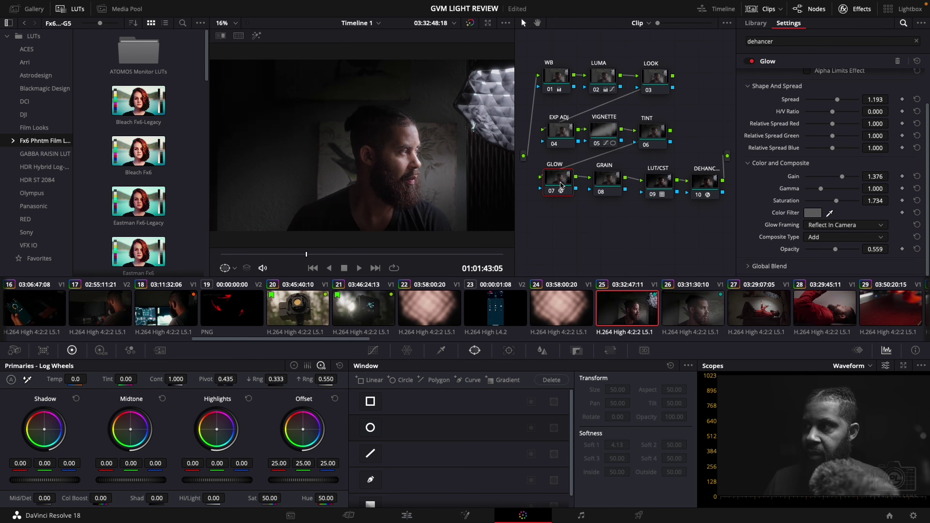
left_click(551, 191)
left_click(552, 191)
left_click(551, 191)
left_click(551, 191)
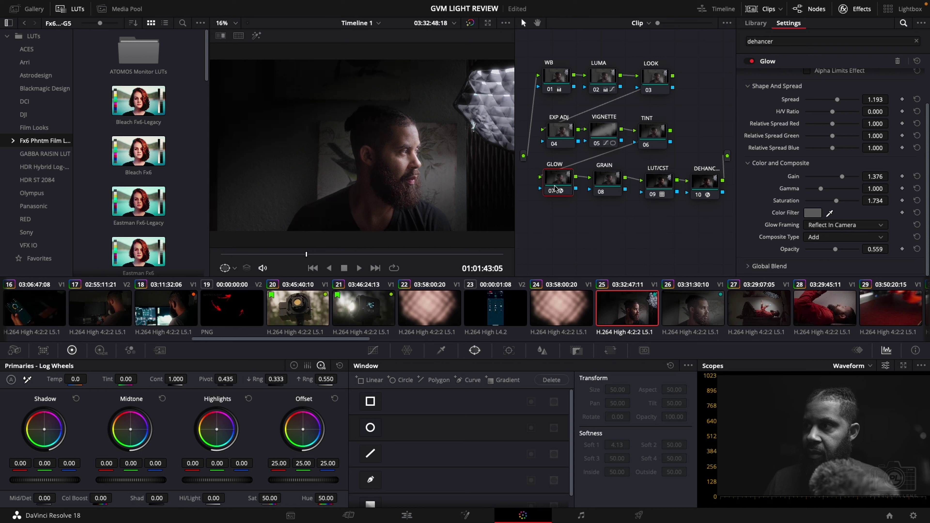
left_click(552, 191)
left_click(561, 190)
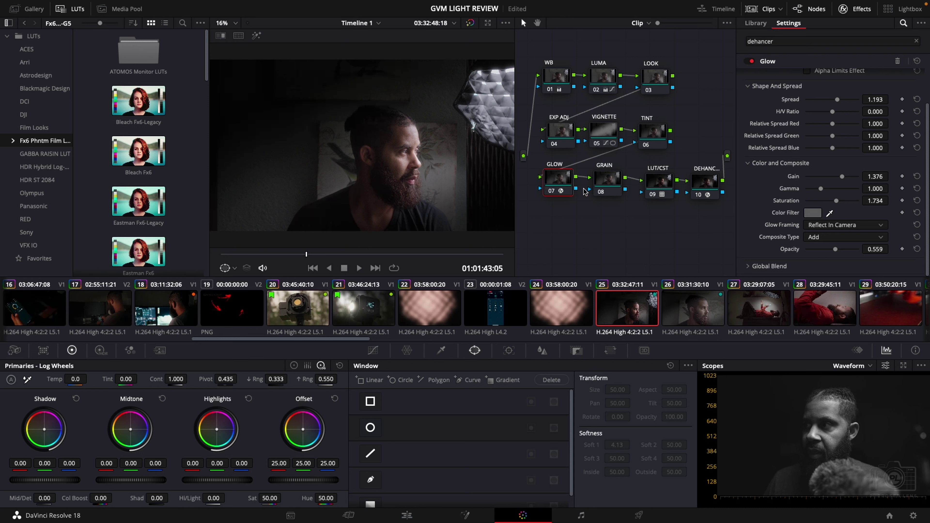
left_click(606, 179)
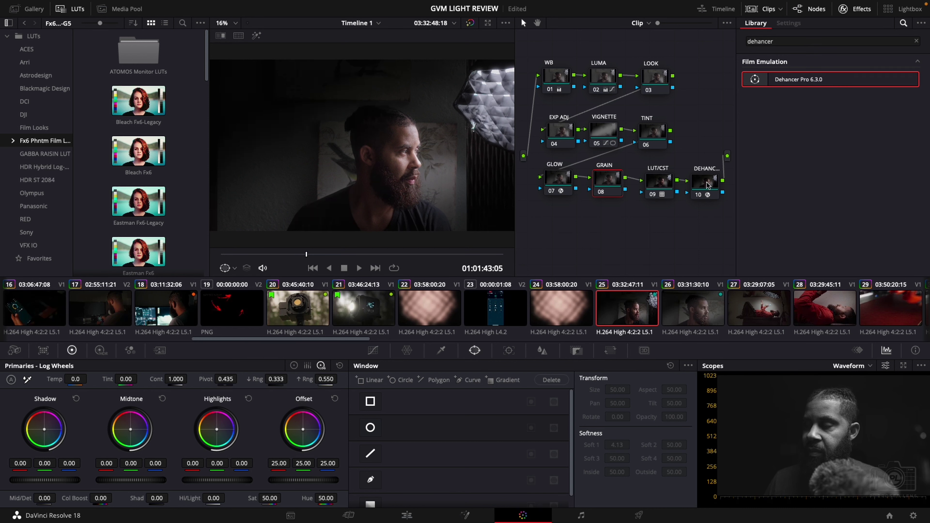
Toggle the LUT/CST node to compare with and without the LUT, then save the project
left_click(658, 187)
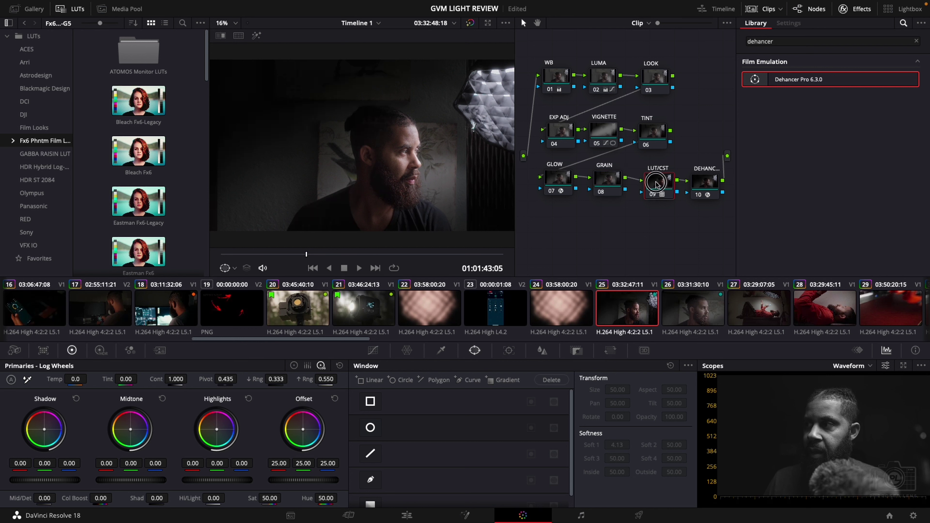
left_click(652, 194)
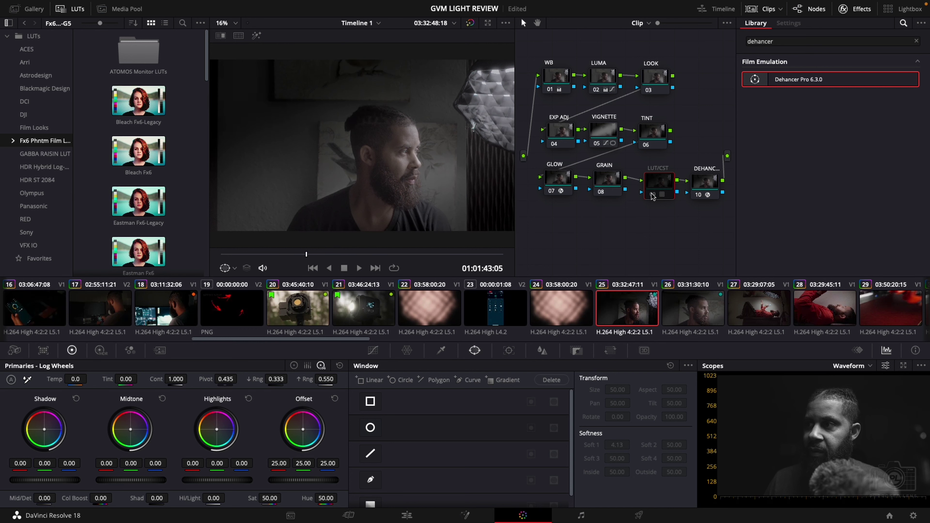
left_click(653, 194)
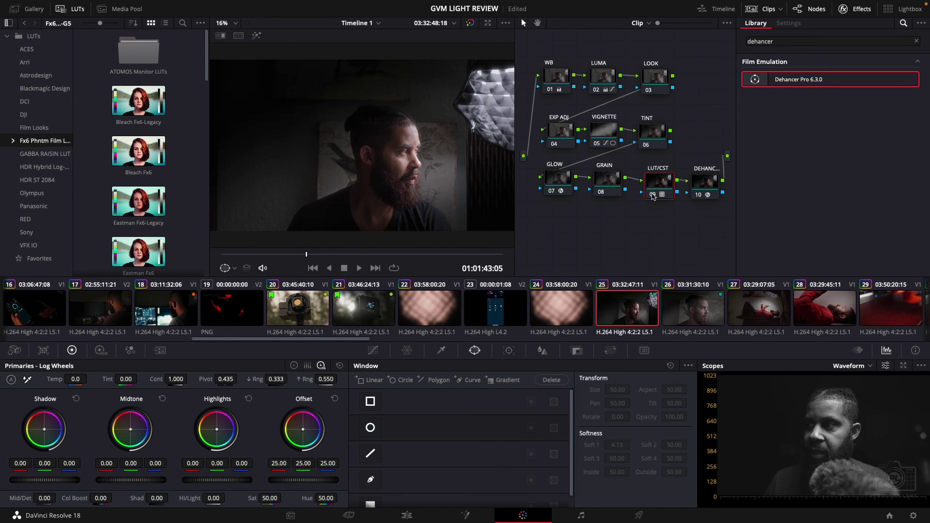
left_click(652, 194)
key("ctrl+s")
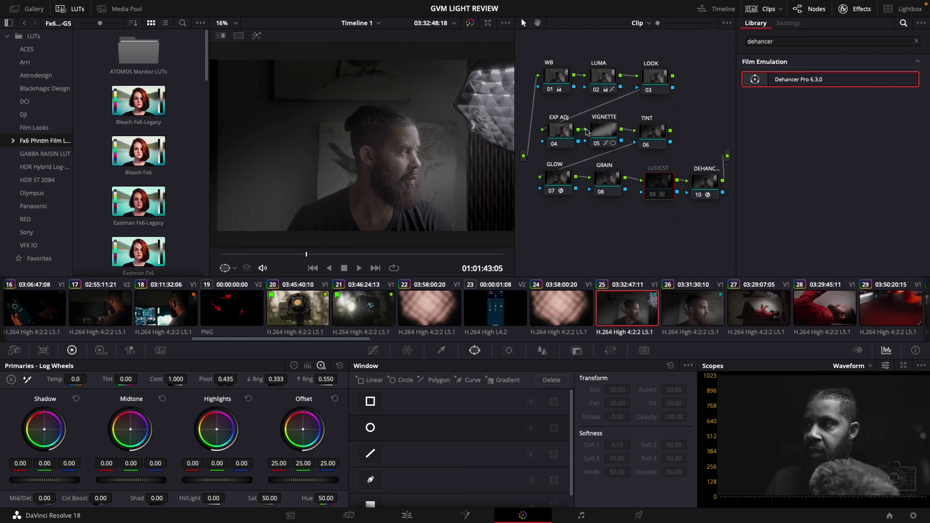
Compare the vignette off and on, keep LUT/CST enabled, and show the DEHANCER node's settings
left_click(596, 143)
left_click(597, 143)
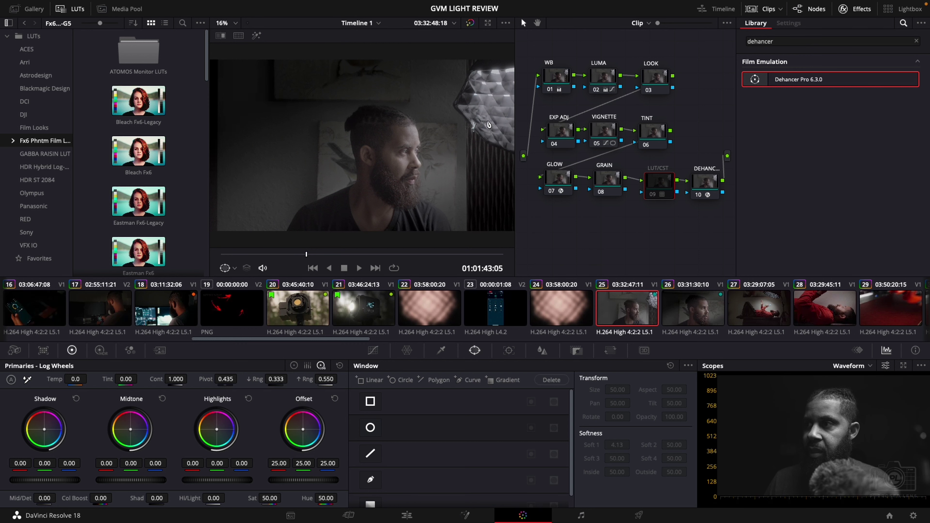
left_click(655, 196)
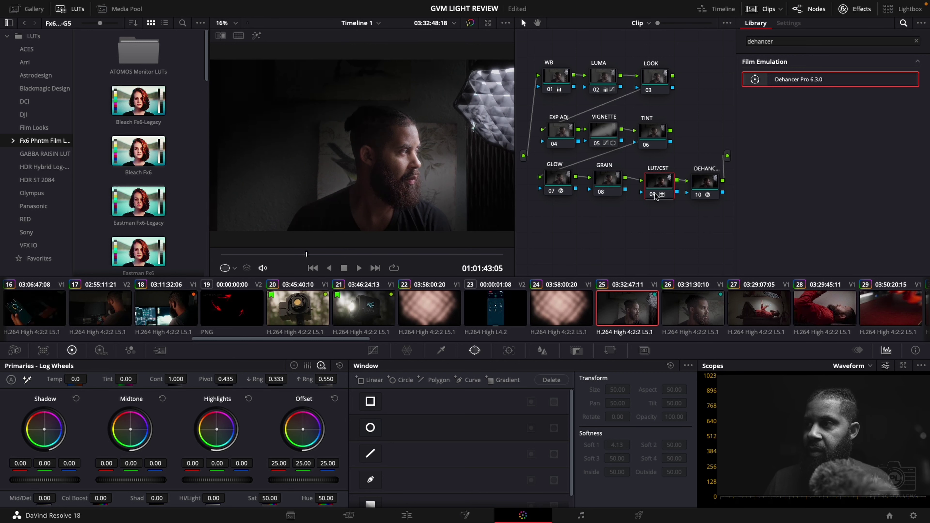
left_click(705, 185)
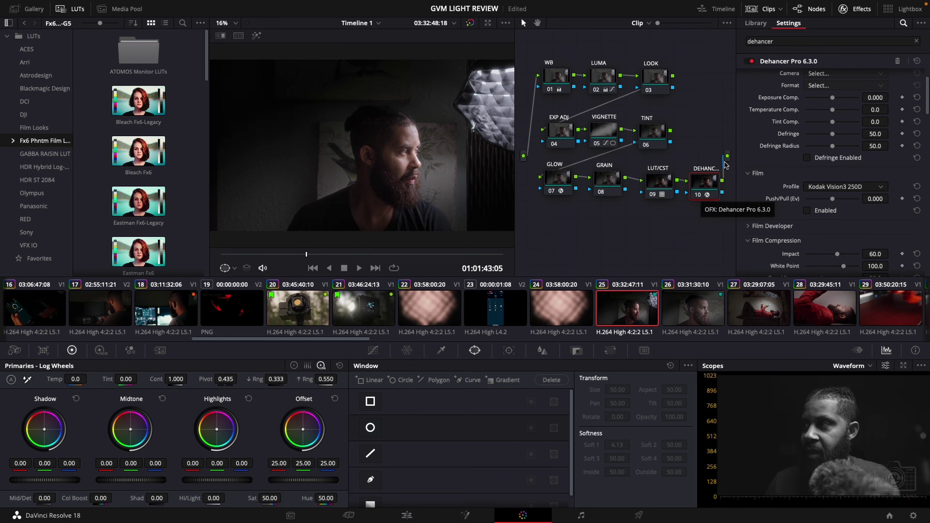
Expand and enable Dehancer's Color Head, raise Yellow-Blue to 5.1, and untick Film Grain Enabled
left_click_drag(927, 98, 927, 80)
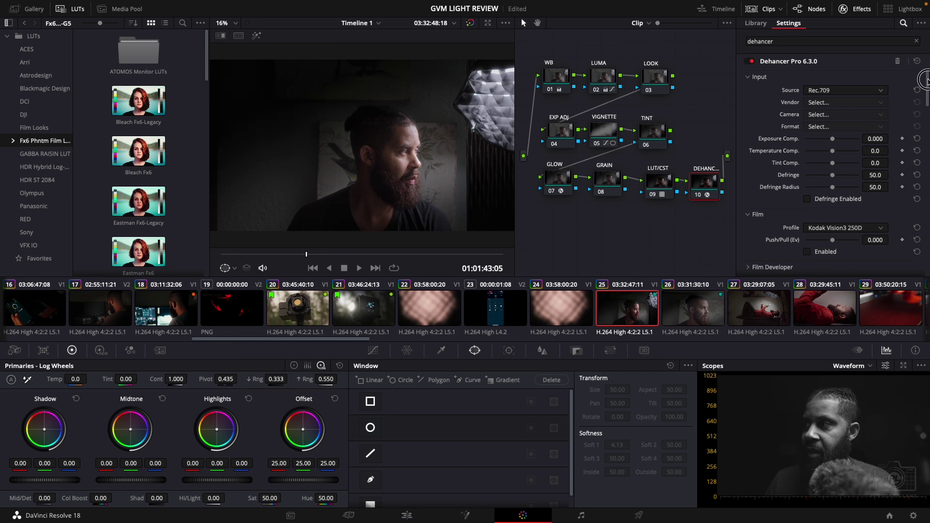
left_click_drag(927, 79, 927, 143)
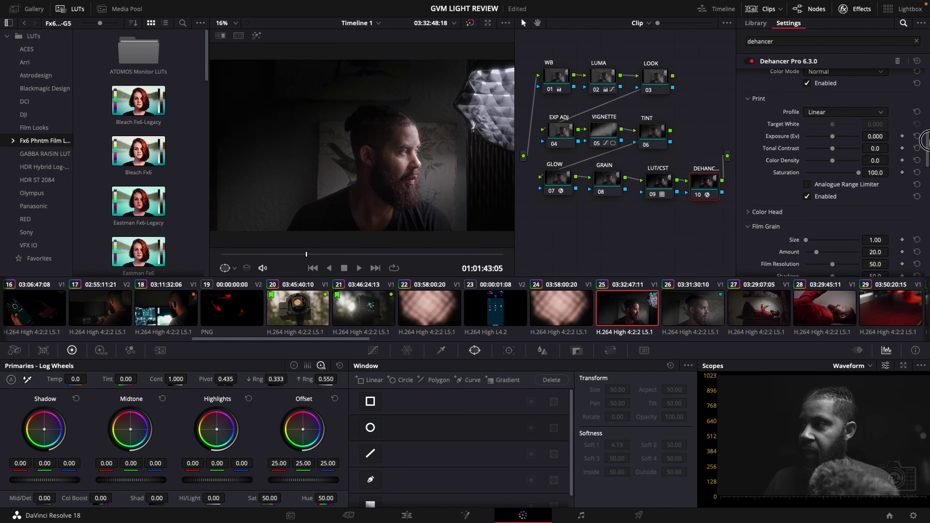
left_click(751, 190)
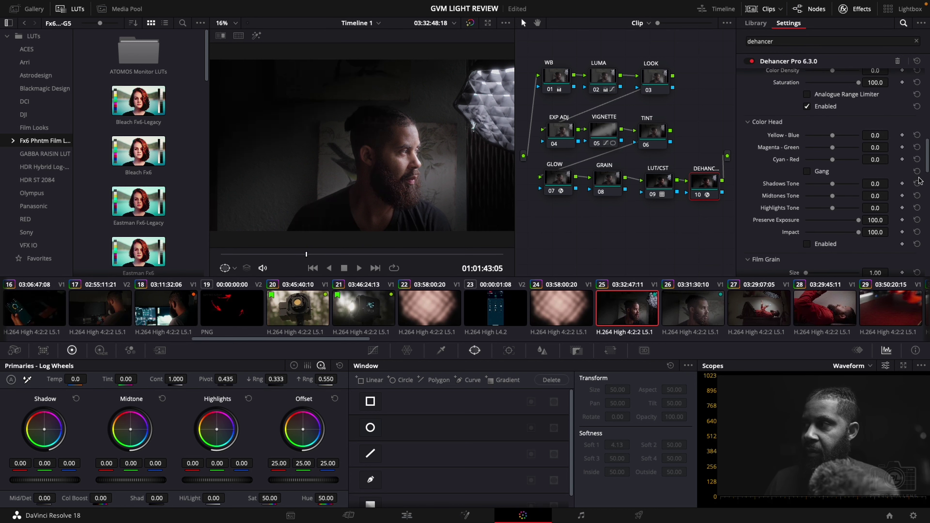
left_click_drag(927, 160, 926, 166)
left_click(807, 208)
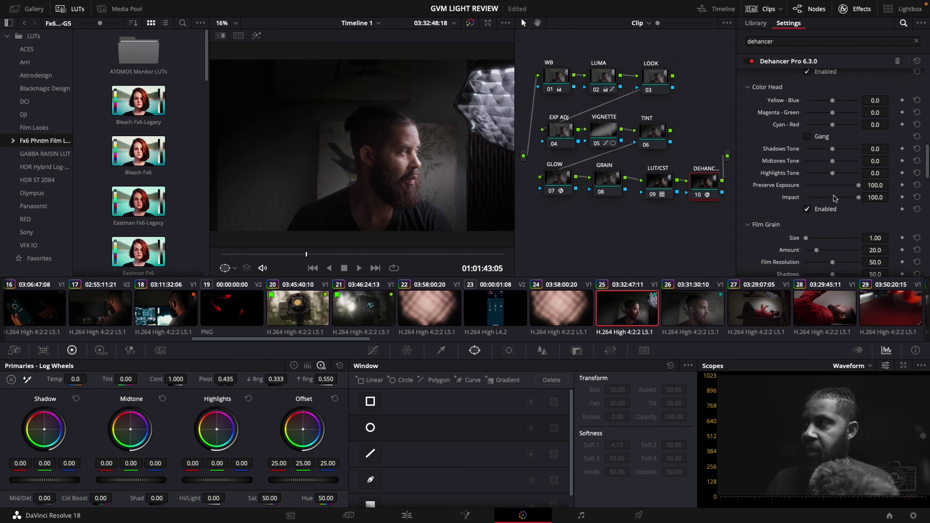
left_click_drag(830, 100, 835, 106)
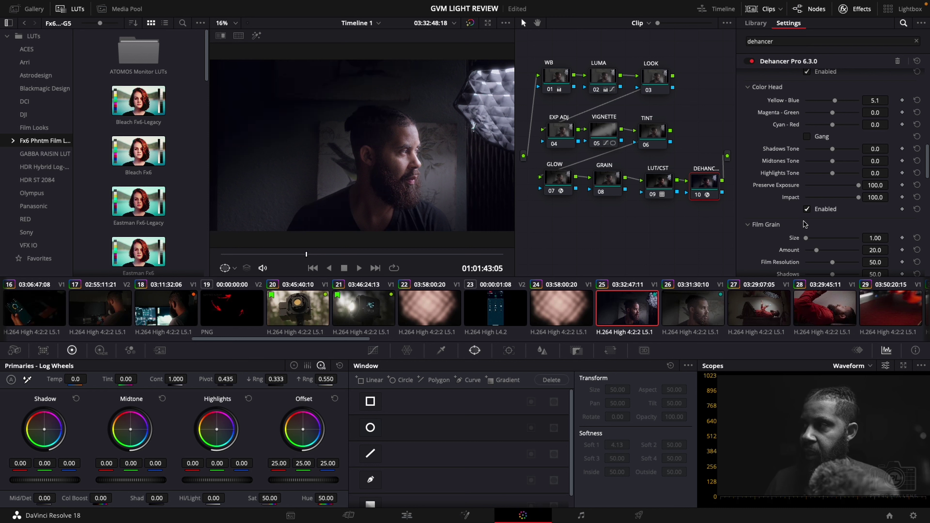
left_click(812, 210)
Temporarily enable Film Grain, set Size 1.20, Highlights 49.5, Resolution 20.2, Shadows 10.1, then disable it
scroll(912, 176, "down", 6)
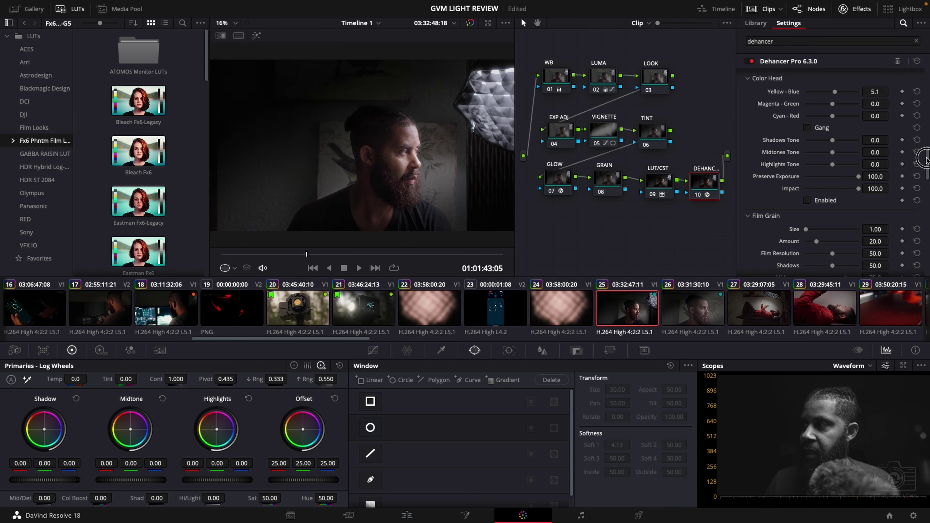
left_click(807, 239)
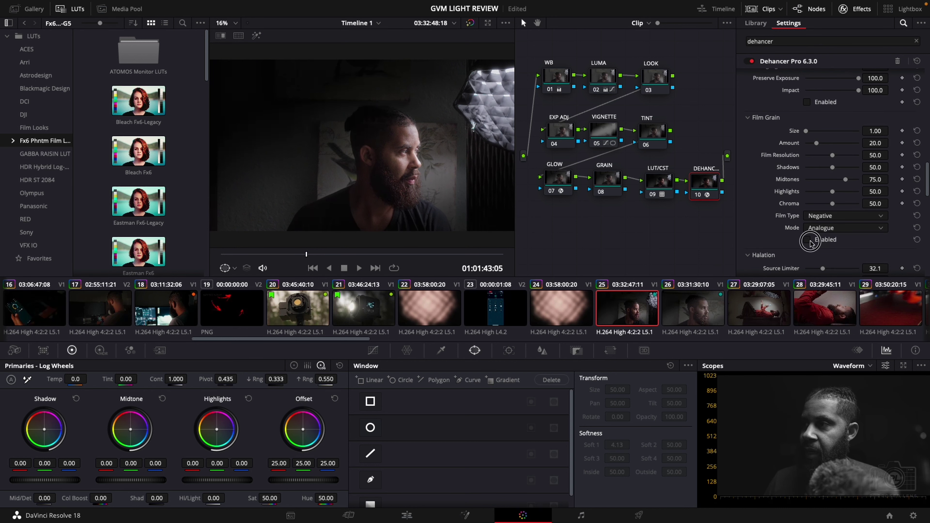
left_click_drag(806, 131, 806, 131)
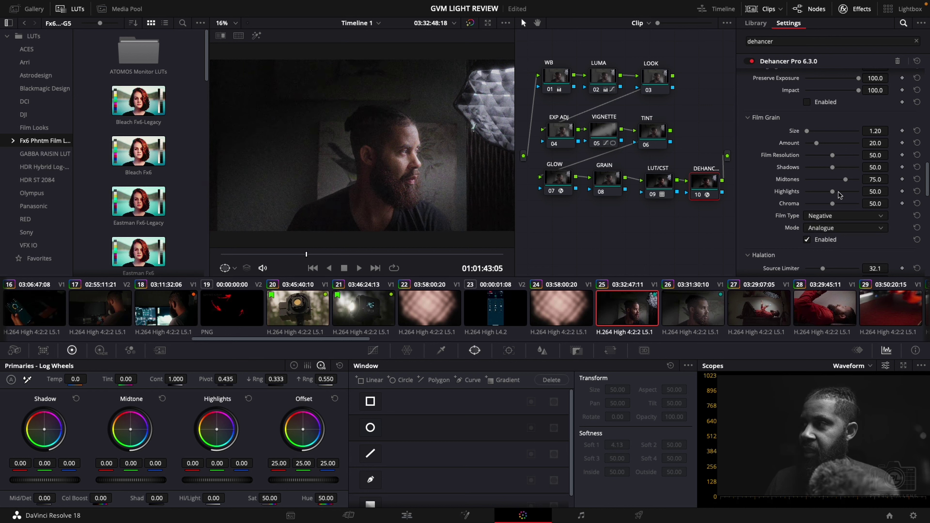
left_click_drag(838, 192, 833, 191)
left_click_drag(833, 155, 810, 169)
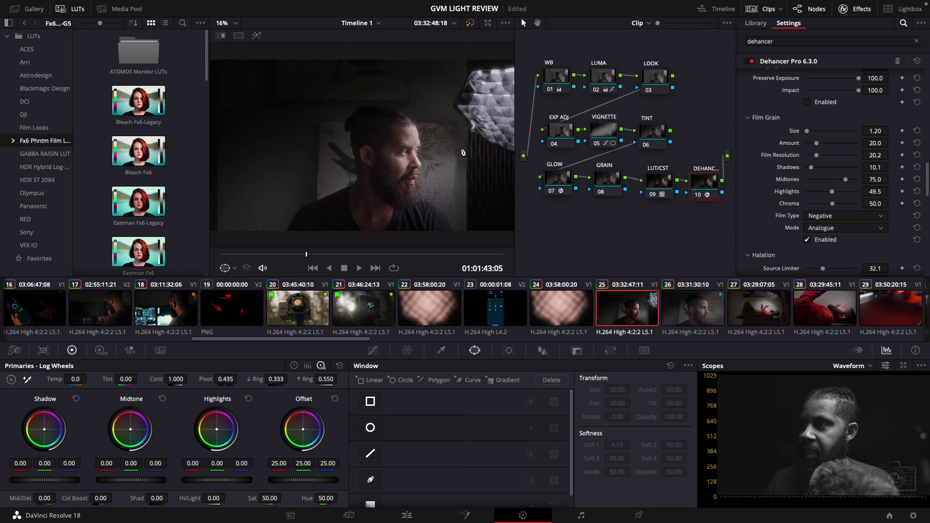
left_click(807, 241)
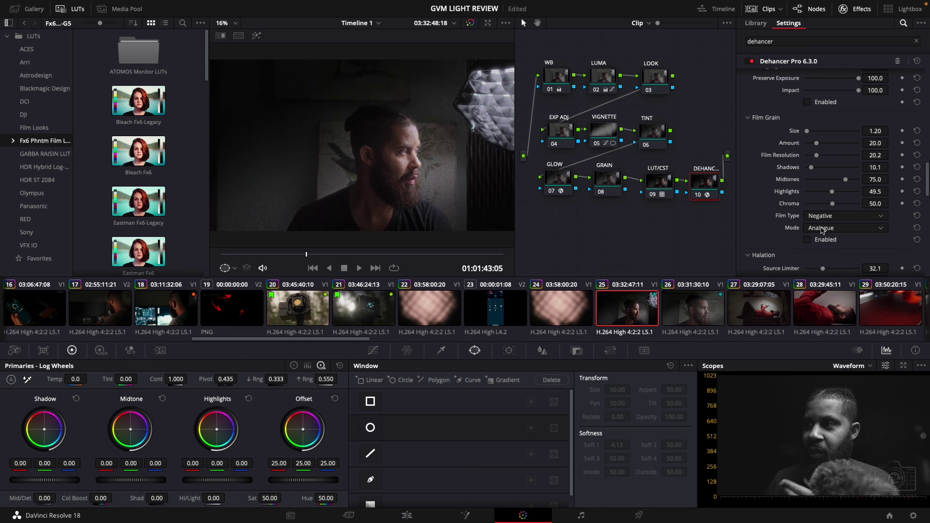
left_click_drag(927, 180, 927, 205)
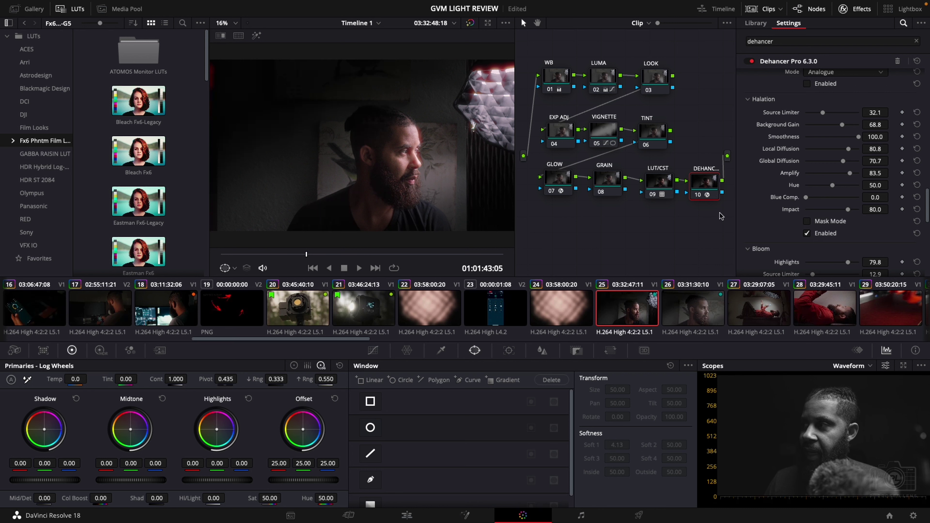
Lower Halation Source Limiter to 10.1 and Smoothness to 38.5, then disable Halation
left_click_drag(823, 112, 811, 112)
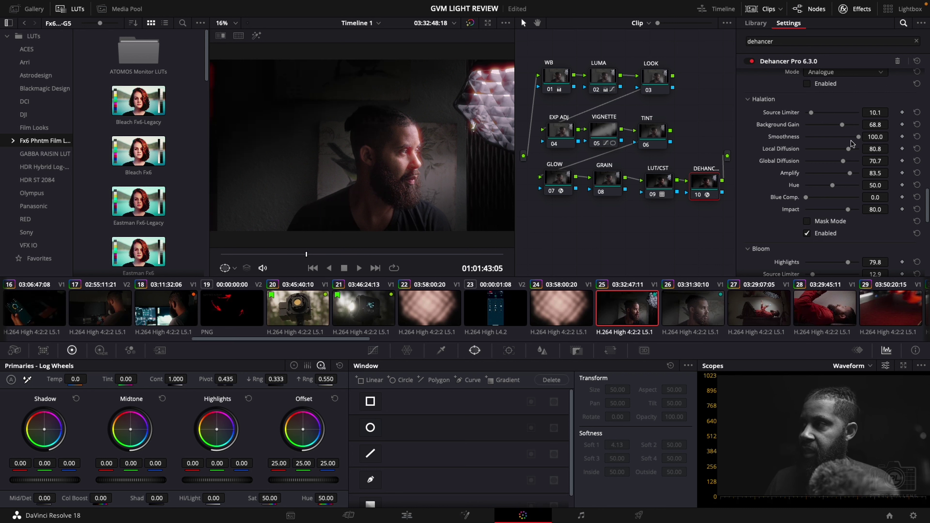
left_click_drag(857, 138, 826, 138)
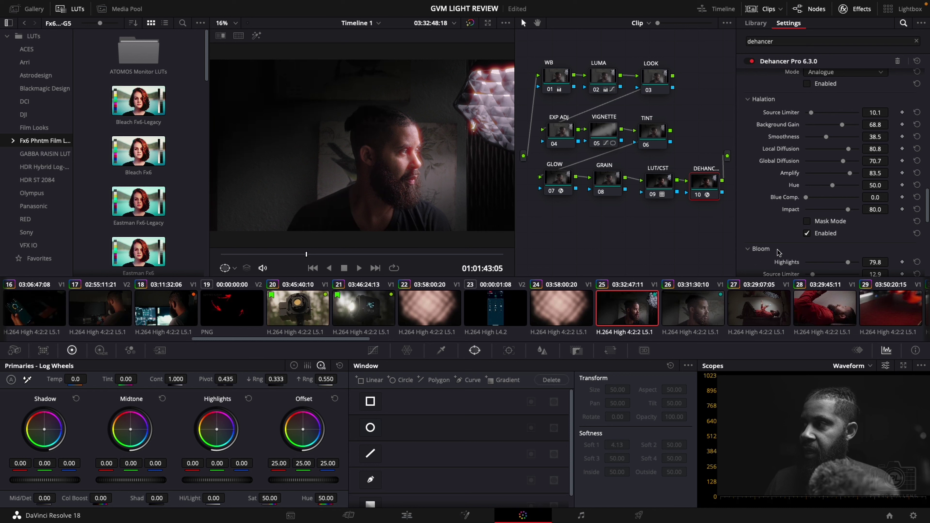
left_click(807, 234)
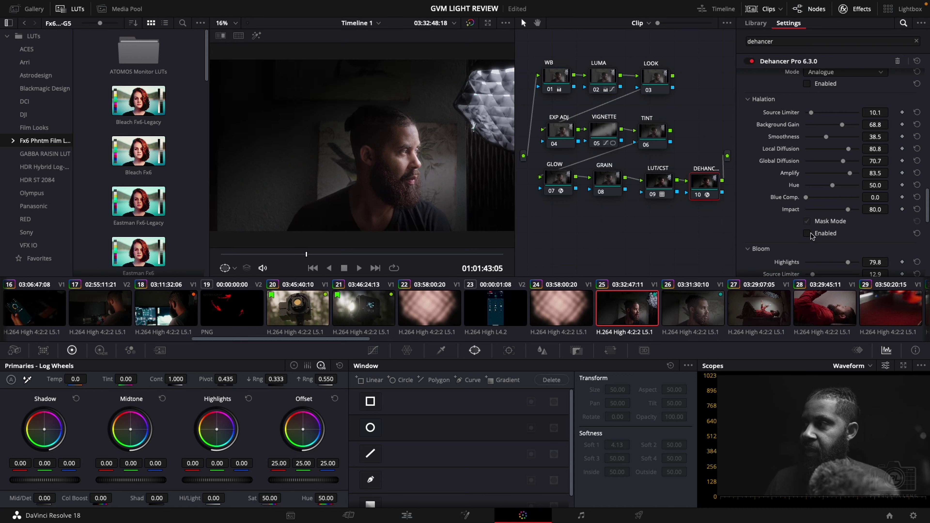
Toggle Bloom off and back on to compare, leaving it enabled at Impact 78.0
scroll(840, 197, "down", 4)
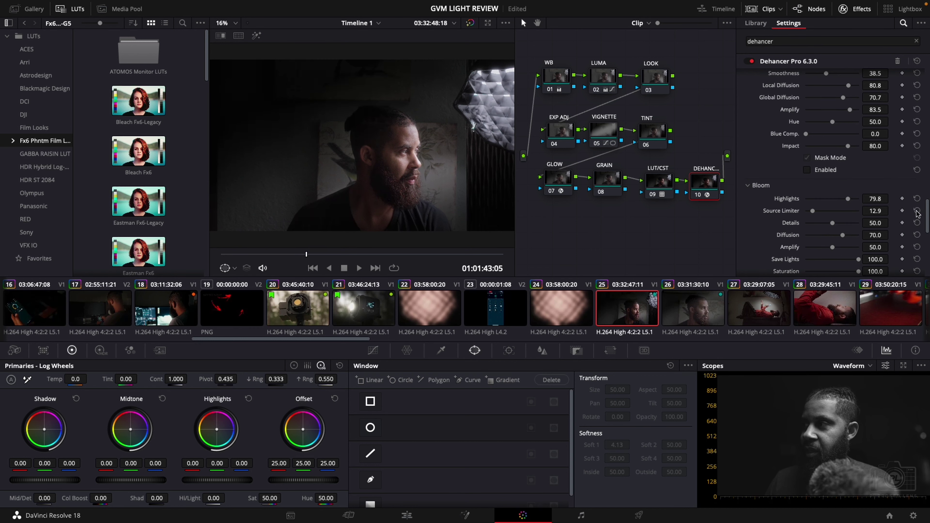
left_click_drag(928, 204, 928, 213)
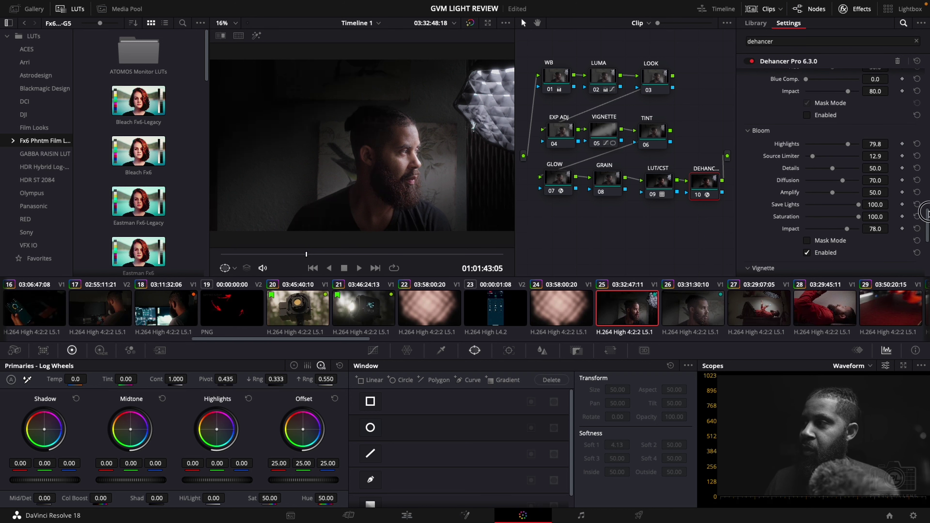
left_click(807, 252)
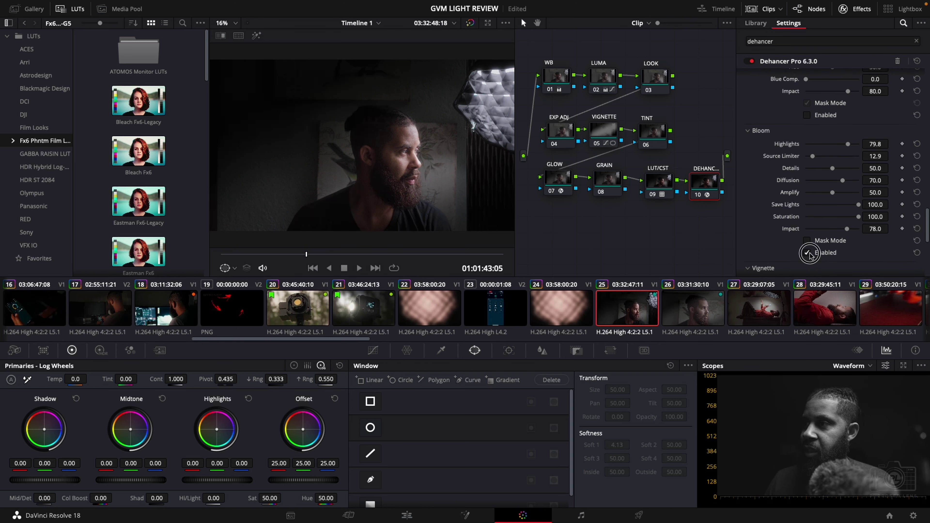
left_click(807, 253)
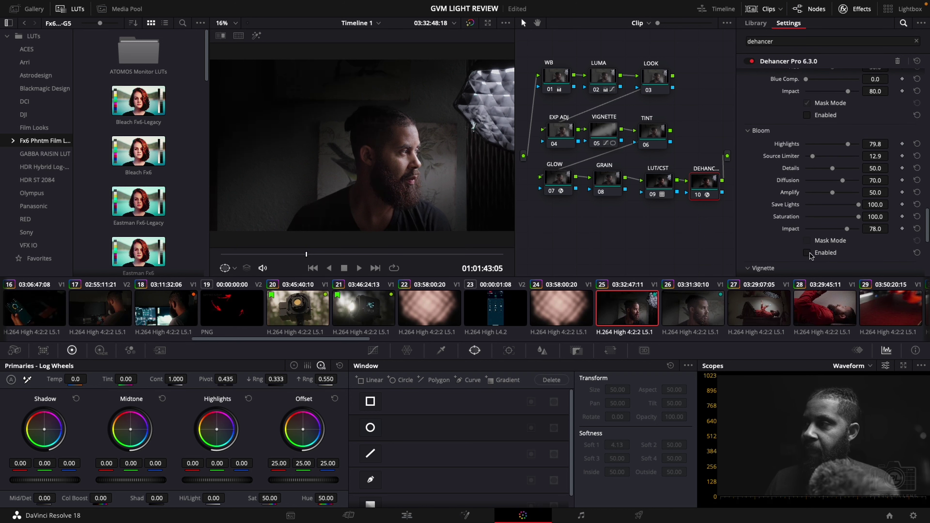
left_click(808, 252)
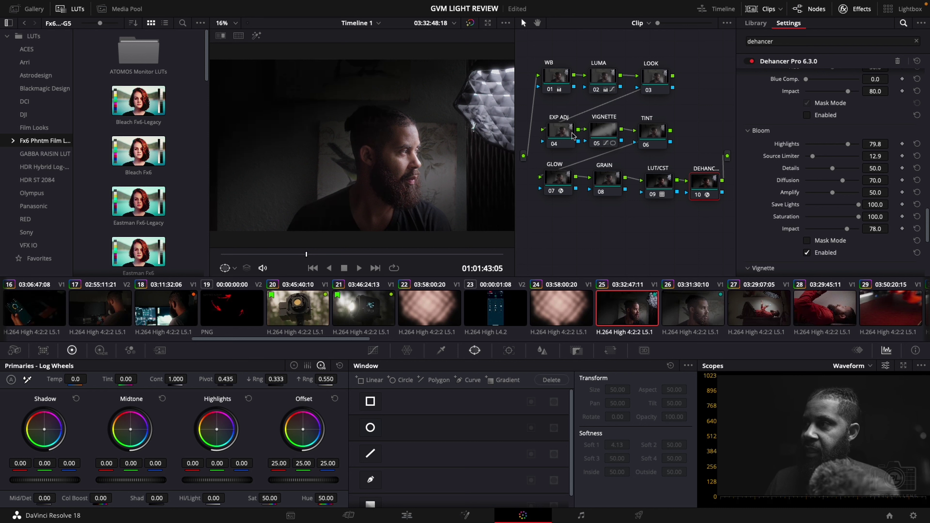
left_click(556, 184)
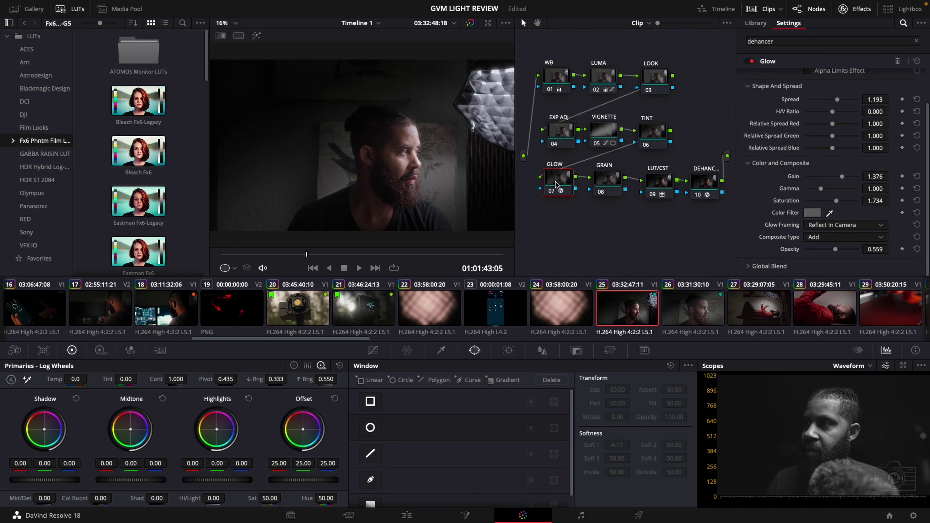
left_click(554, 190)
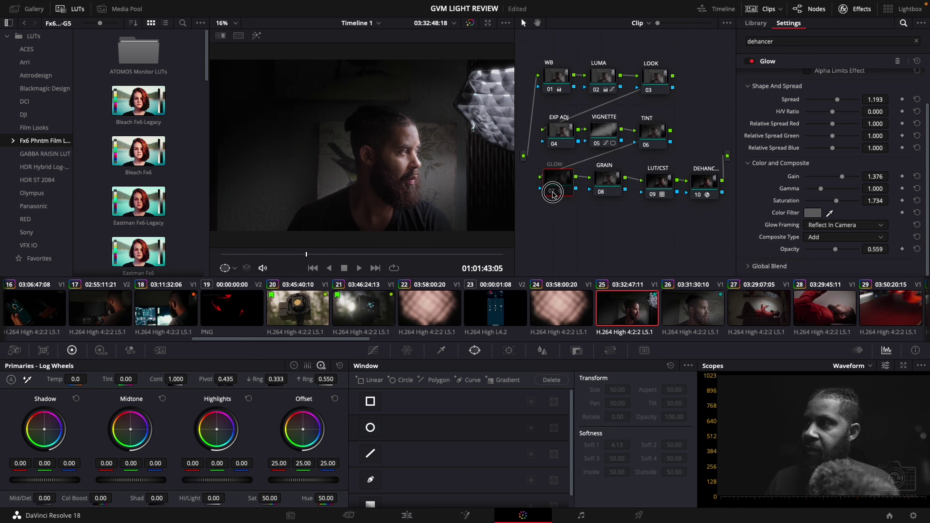
left_click(554, 194)
left_click(554, 193)
left_click(554, 194)
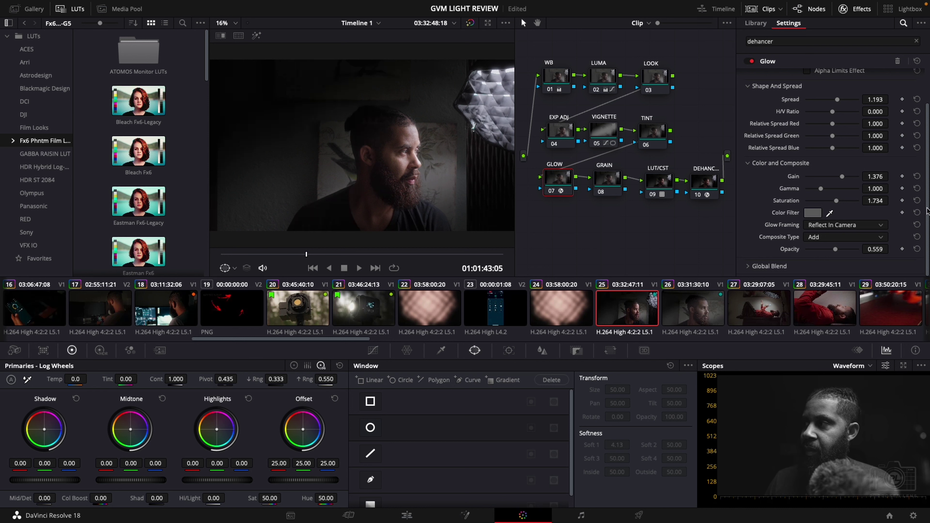
mouse_move(927, 211)
left_mouse_down()
mouse_move(926, 199)
mouse_move(926, 224)
left_mouse_up()
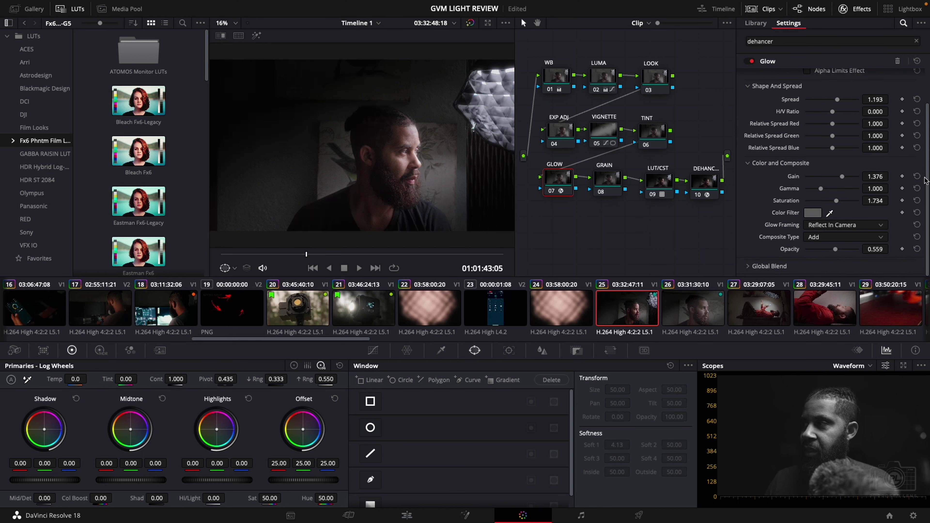
scroll(924, 180, "up", 2)
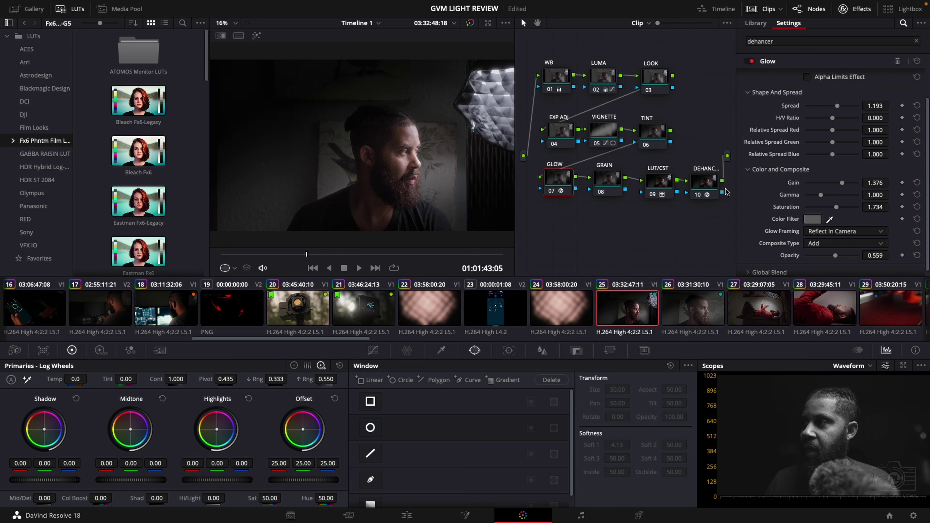
left_click(697, 191)
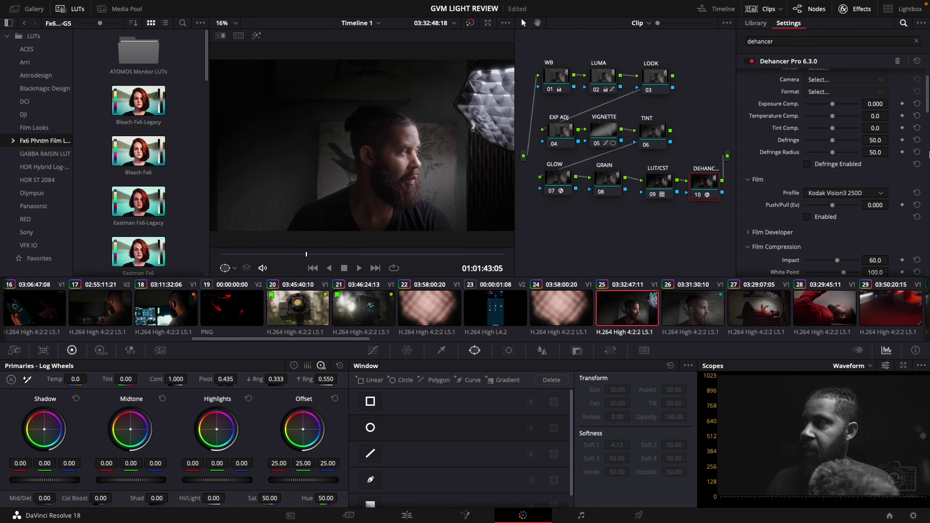
Expand Dehancer's Monitor section to reveal its false-colour options
scroll(927, 107, "down", 2)
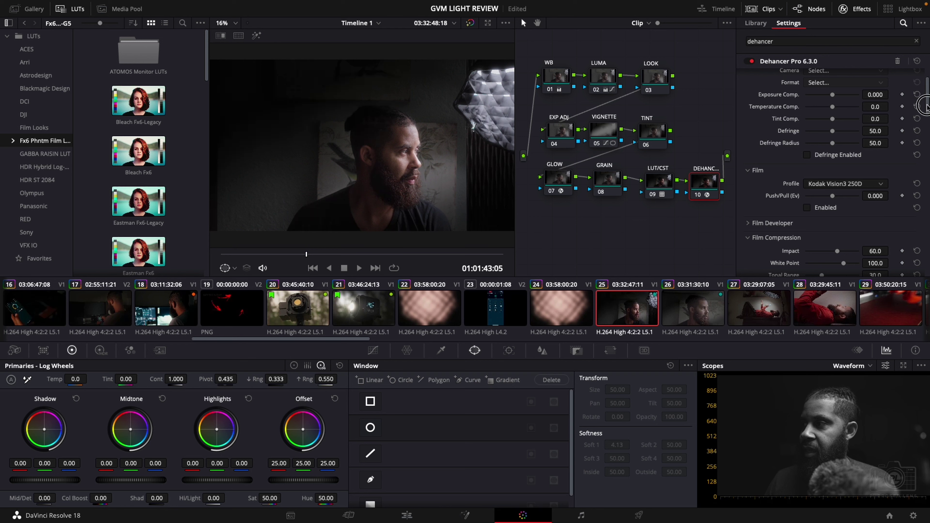
scroll(926, 107, "down", 4)
left_click_drag(926, 114, 926, 216)
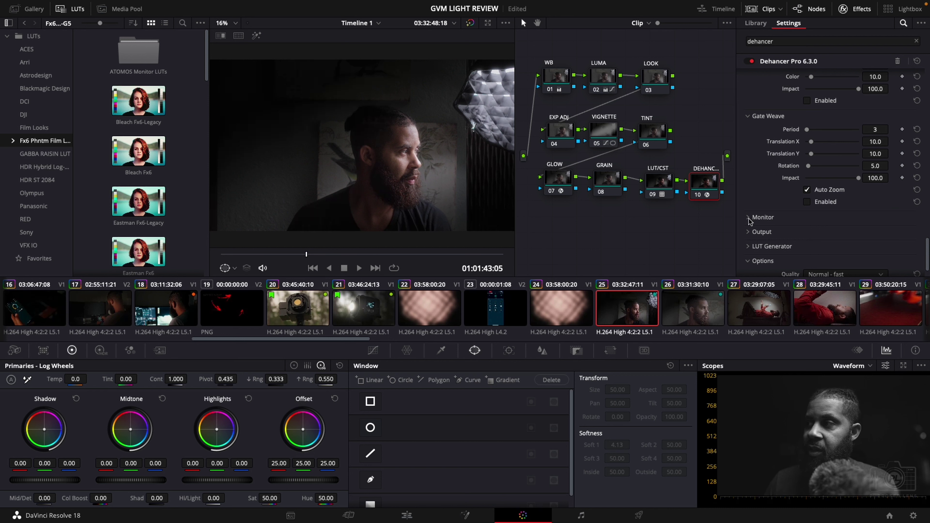
left_click(748, 218)
Turn on False Color IRE 16 zones to inspect exposure, then switch it off
scroll(750, 223, "down", 2)
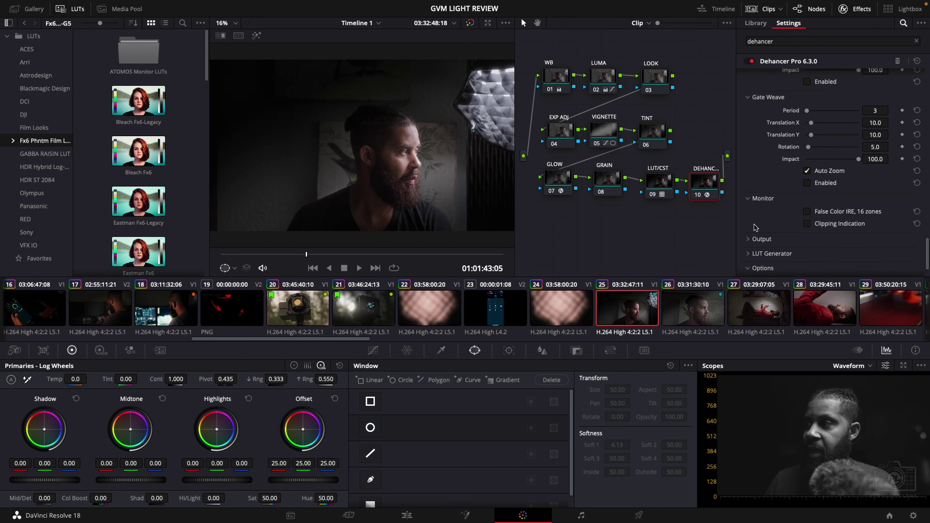
left_click(807, 213)
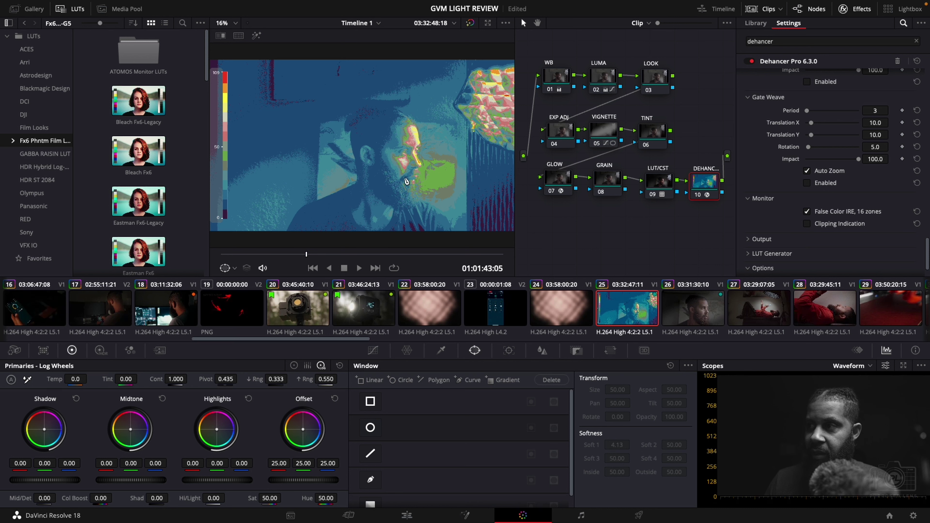
left_click(807, 212)
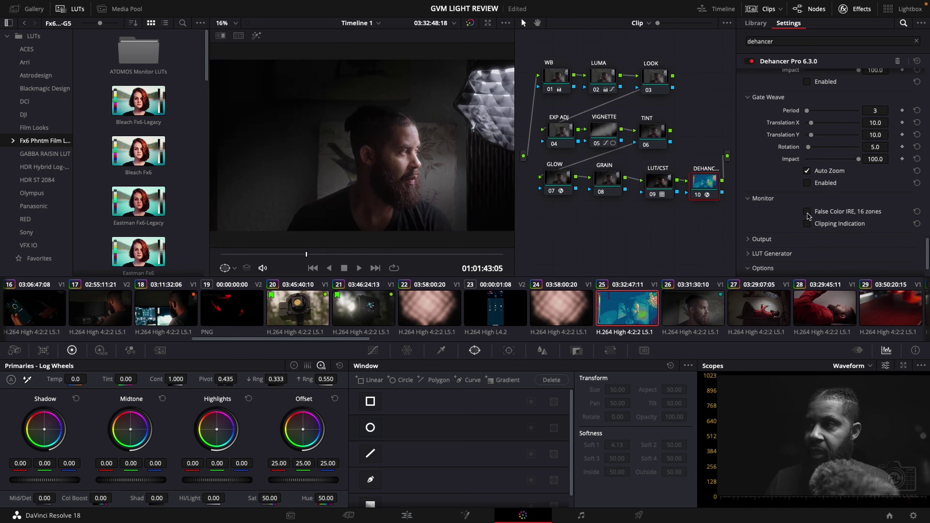
Expand Dehancer's LUT Generator to show LUT size Small (17x17x17) and export options
scroll(859, 250, "down", 1)
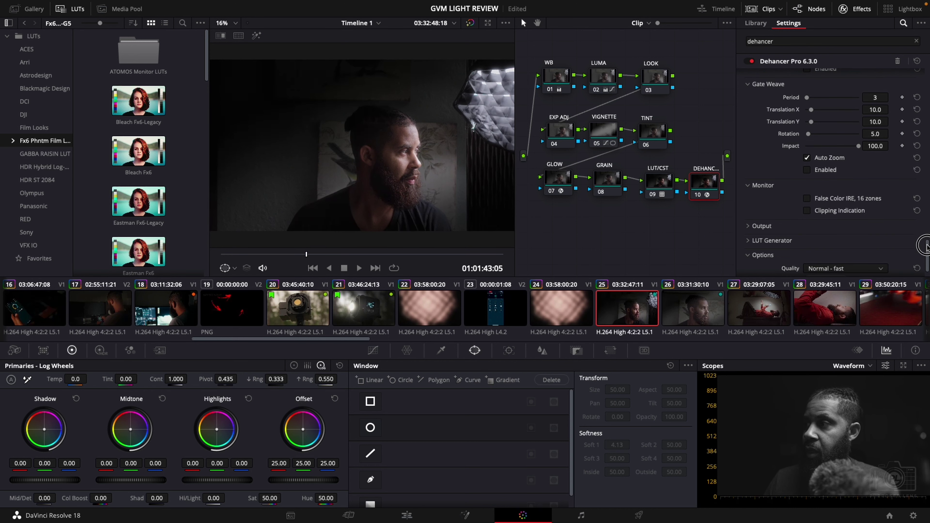
left_click(750, 241)
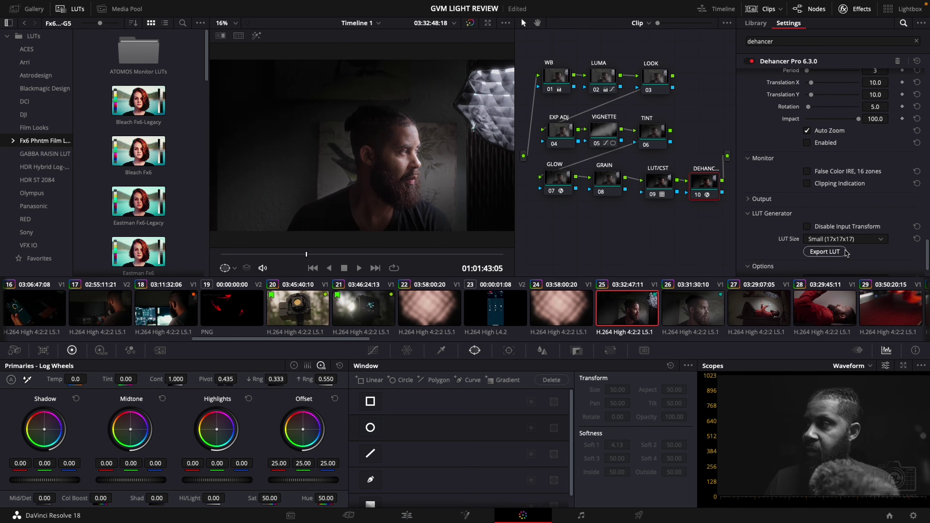
scroll(839, 252, "down", 2)
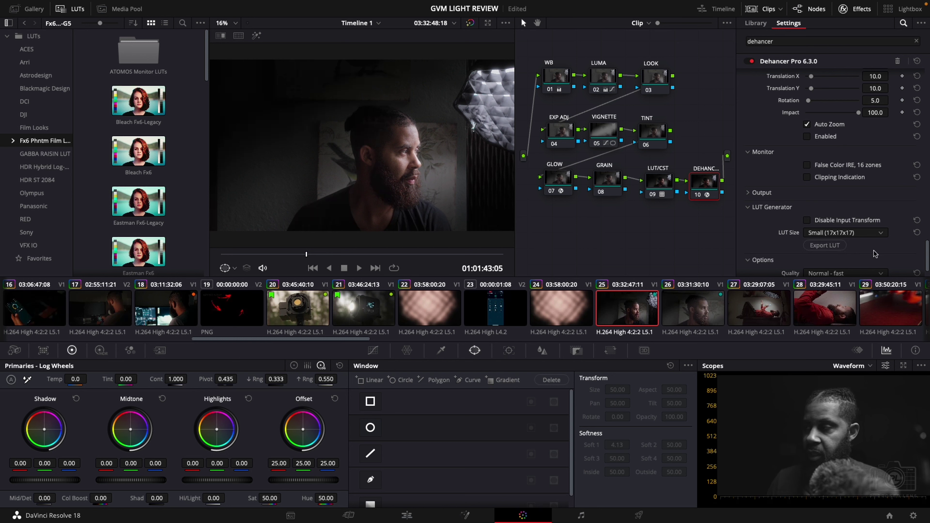
scroll(927, 246, "down", 2)
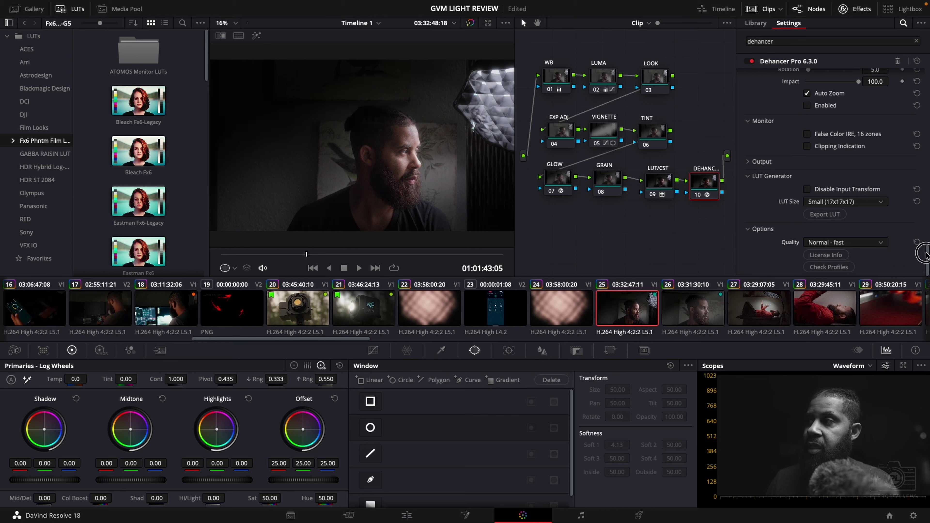